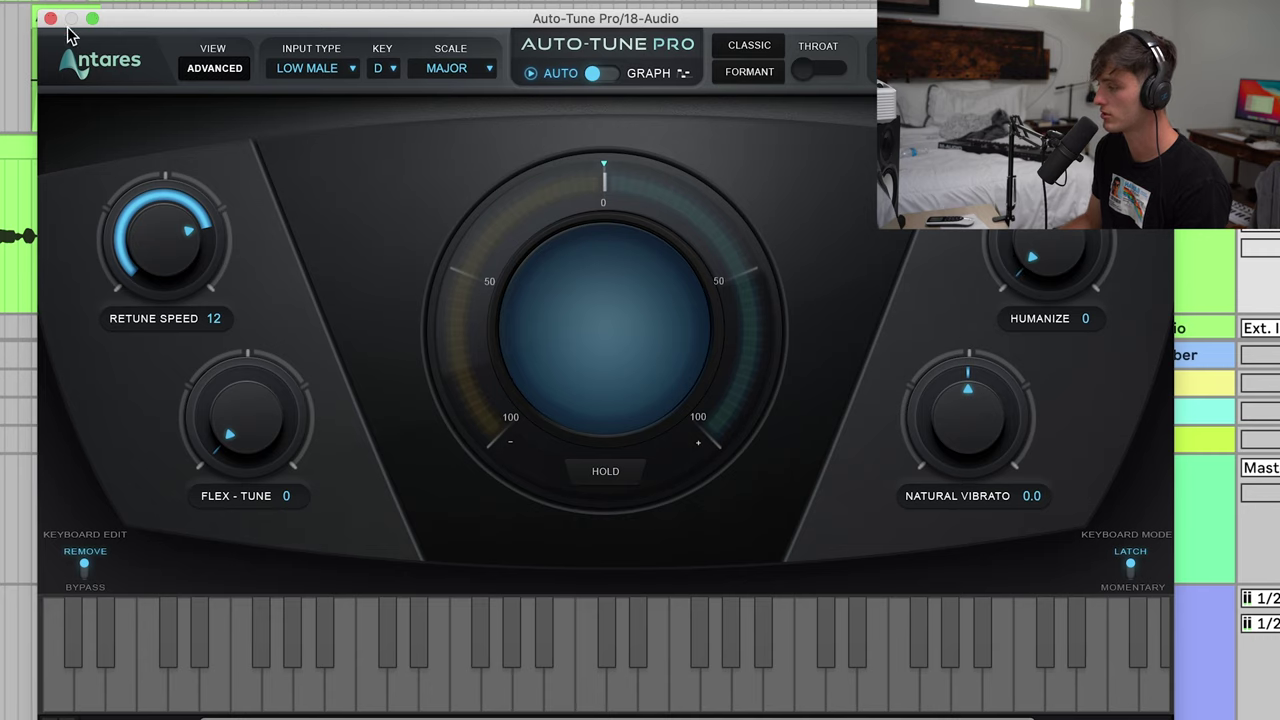
- Close Auto-Tune and open the CLA Vocals, OTT and Fresh Air plug-in windows
{"action": "left_click", "coordinate": [52, 20]}
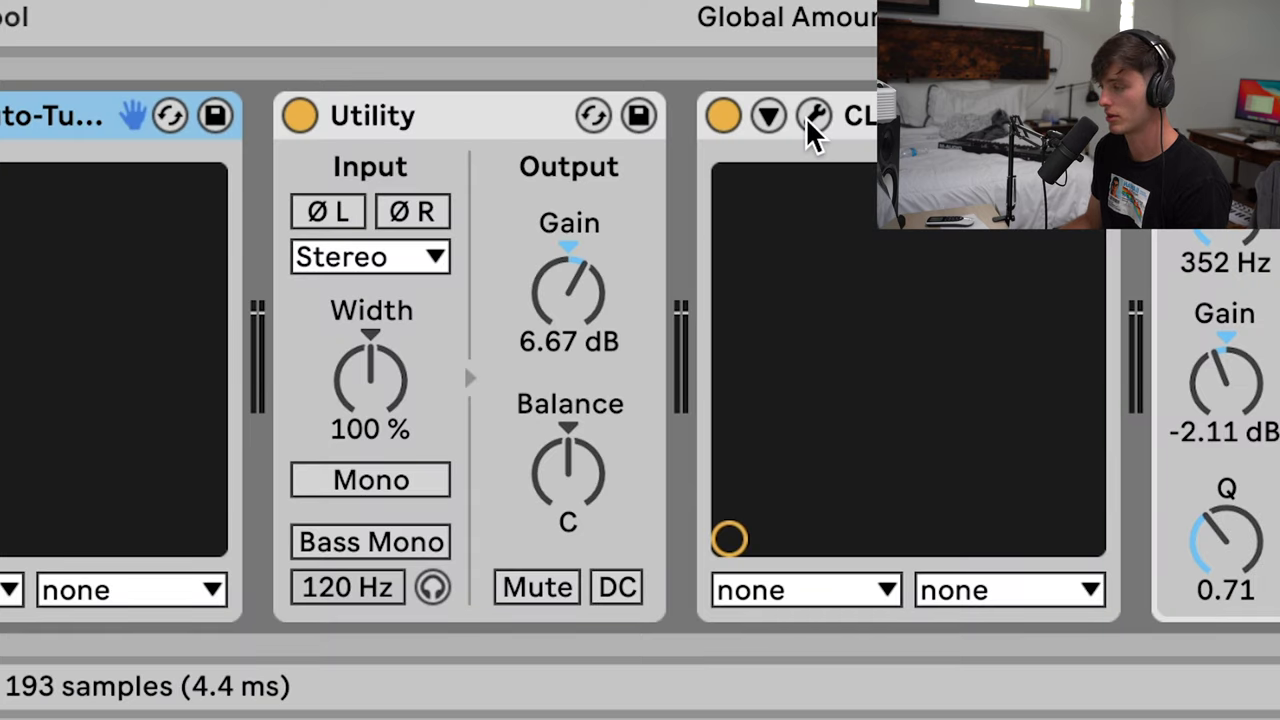
{"action": "left_click", "coordinate": [812, 117]}
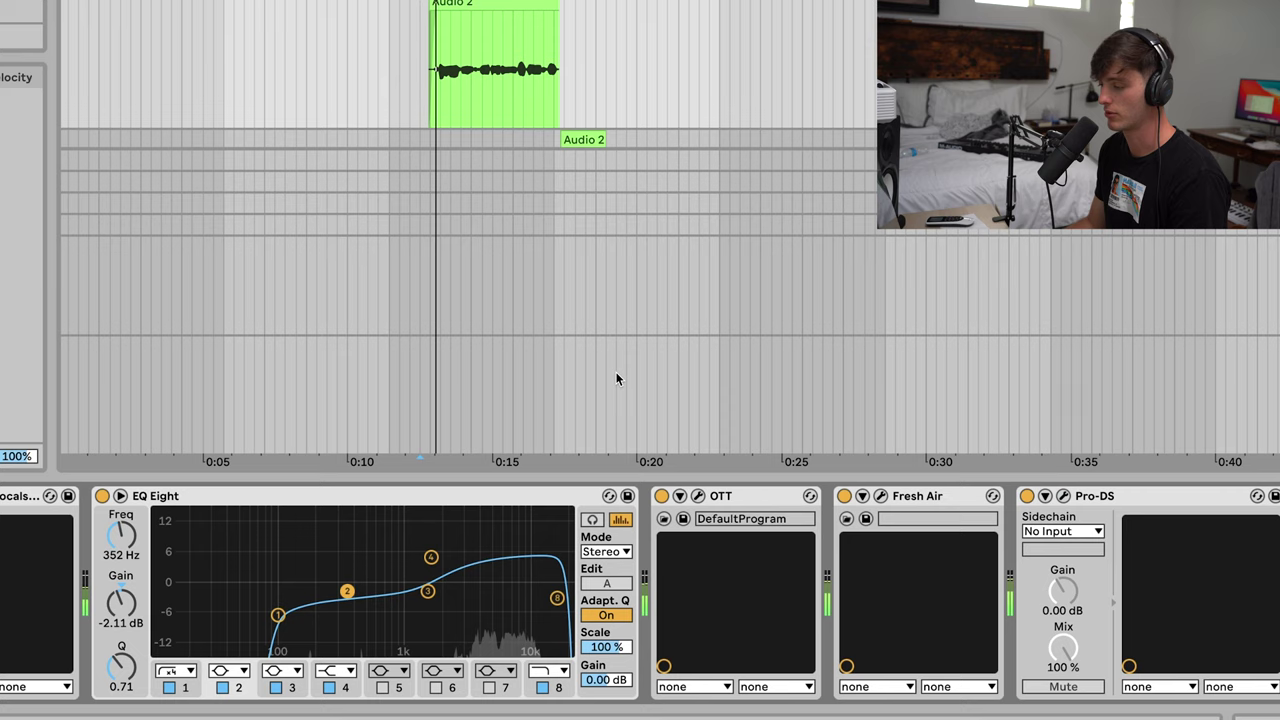
{"action": "left_click", "coordinate": [697, 496]}
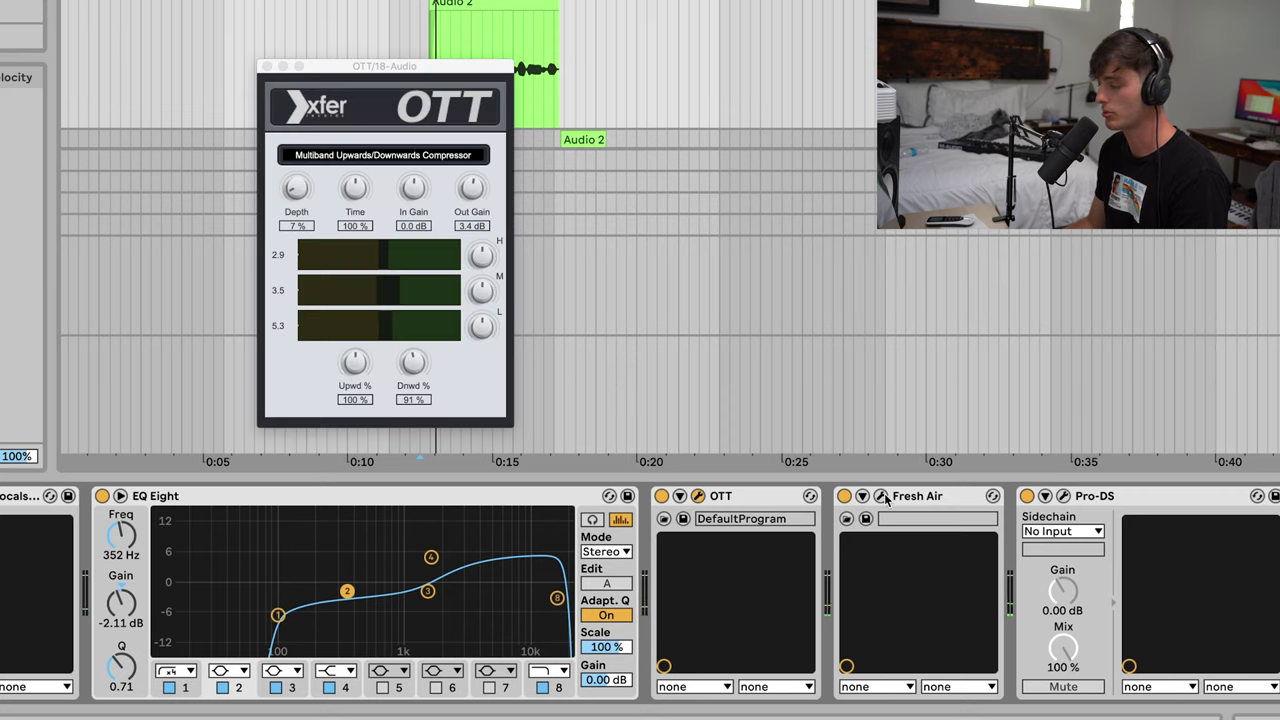
{"action": "left_click", "coordinate": [882, 496]}
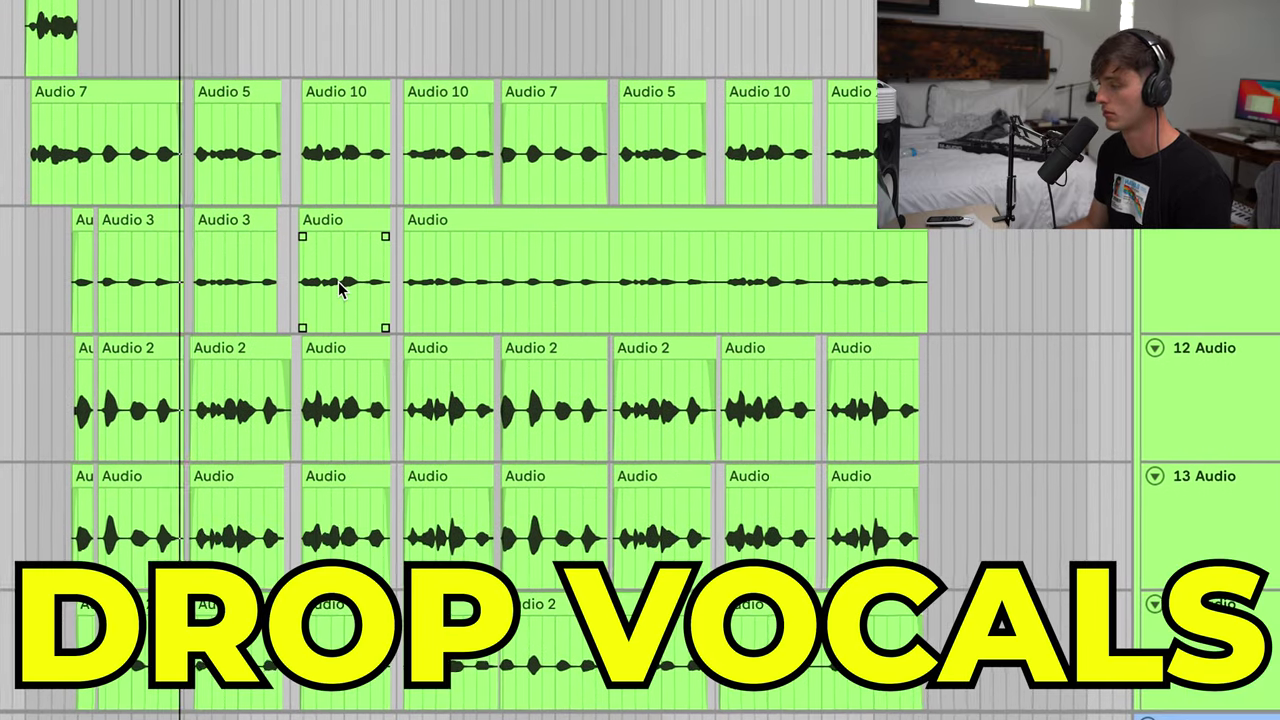
- Focus the DeEsser in the vocal device chain
{"action": "scroll", "coordinate": [338, 281], "scroll_direction": "down", "scroll_amount": 5}
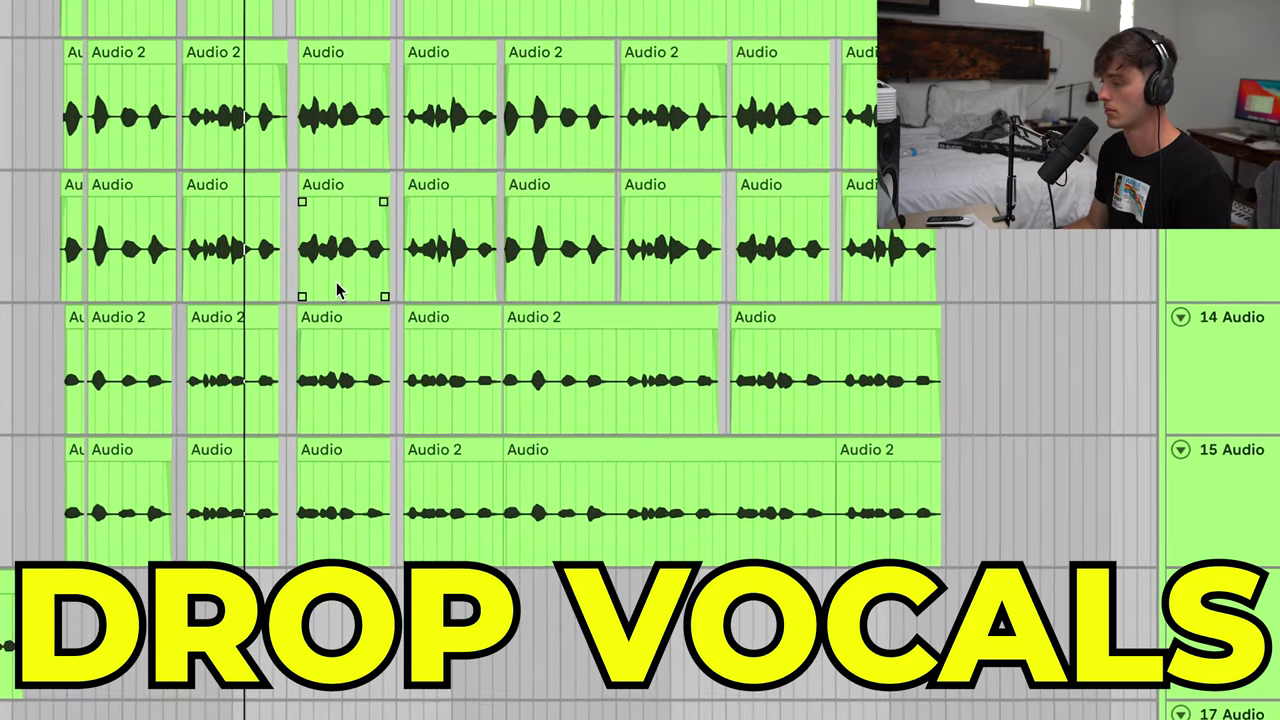
{"action": "scroll", "coordinate": [336, 282], "scroll_direction": "up", "scroll_amount": 5}
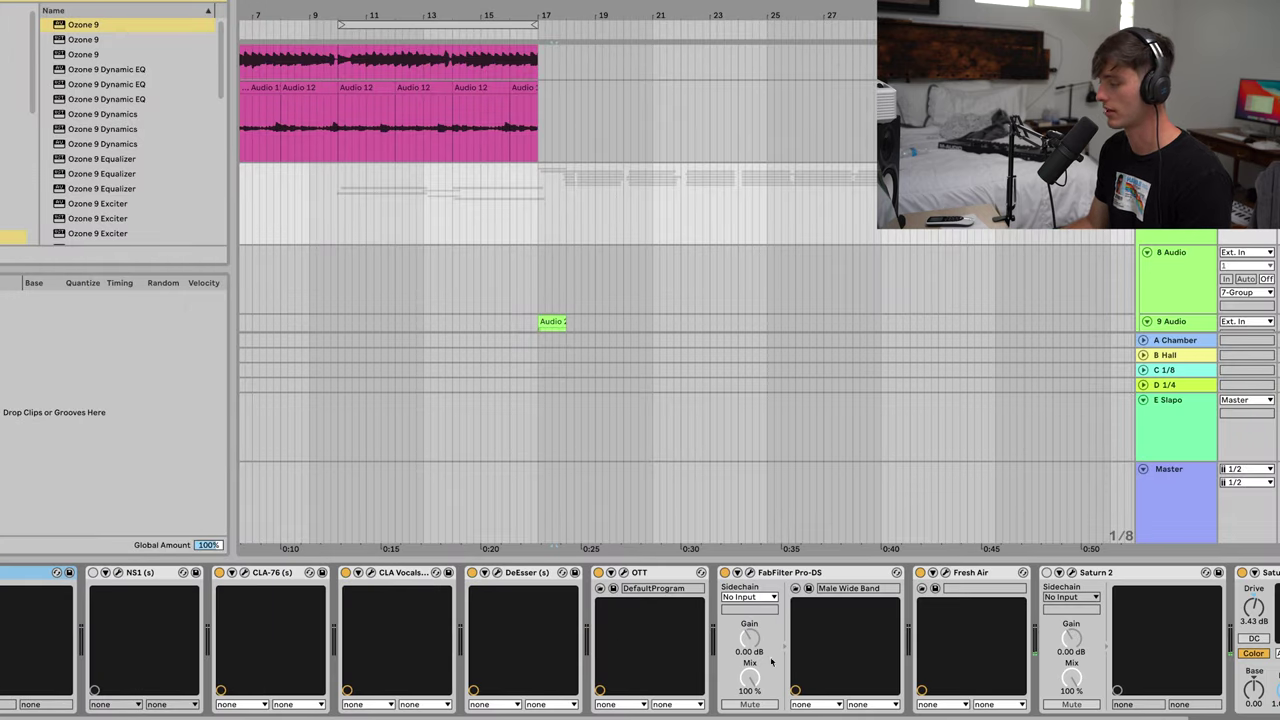
{"action": "left_click", "coordinate": [573, 625]}
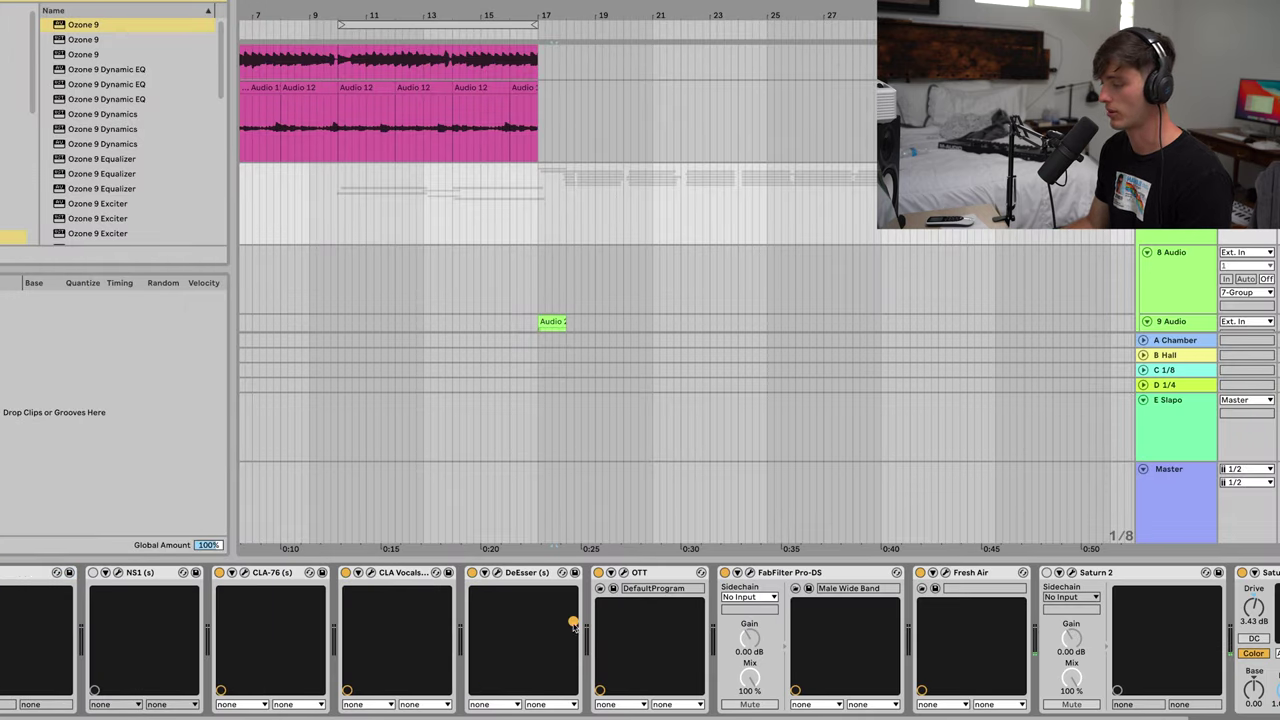
{"action": "scroll", "coordinate": [950, 583], "scroll_direction": "right", "scroll_amount": 5}
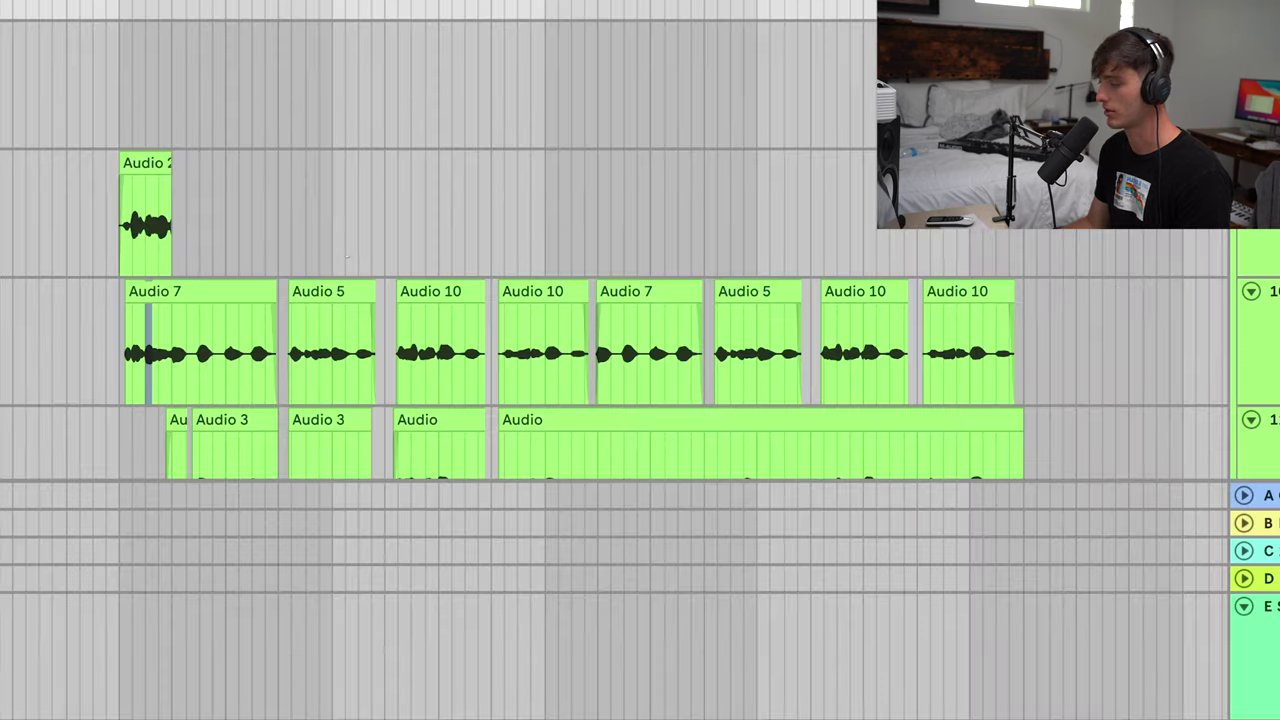
- Hide the device chain, zoom in on the first vocal clip and inspect its end
{"action": "key", "text": "ctrl+alt+l"}
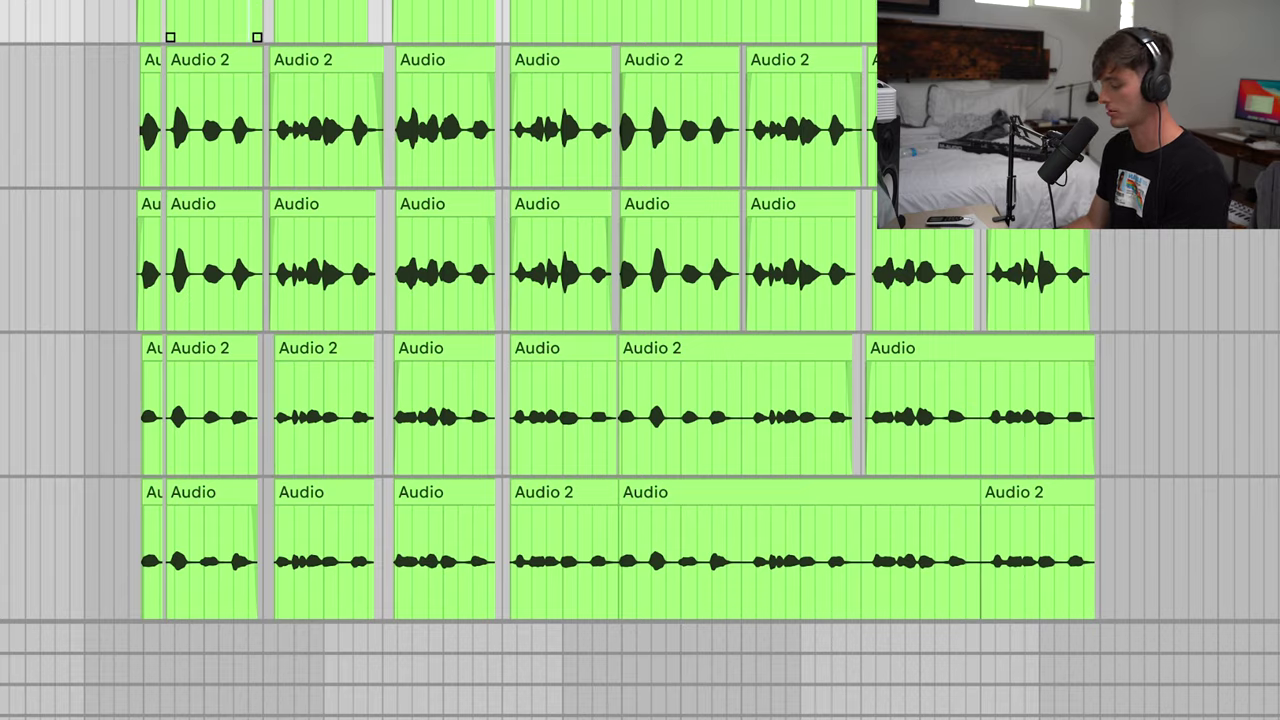
{"action": "key", "text": "plus"}
{"action": "left_click", "coordinate": [155, 20]}
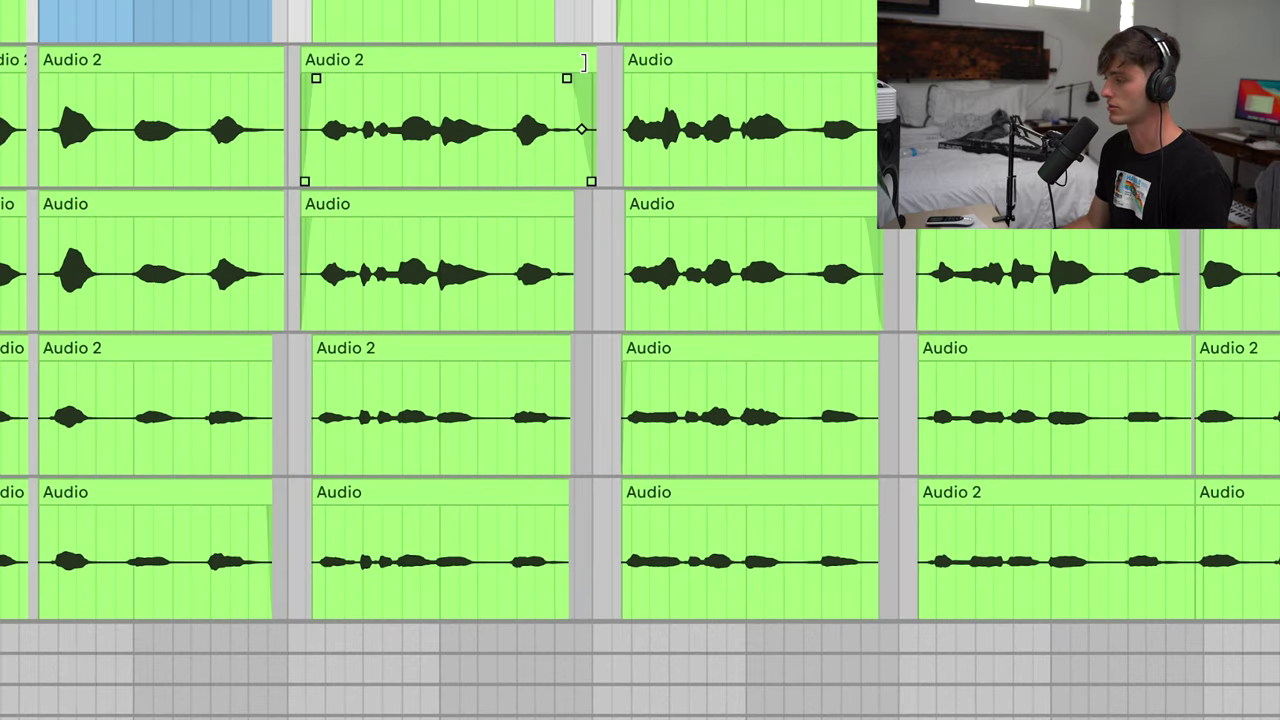
{"action": "left_click_drag", "start_coordinate": [270, 128], "coordinate": [312, 124]}
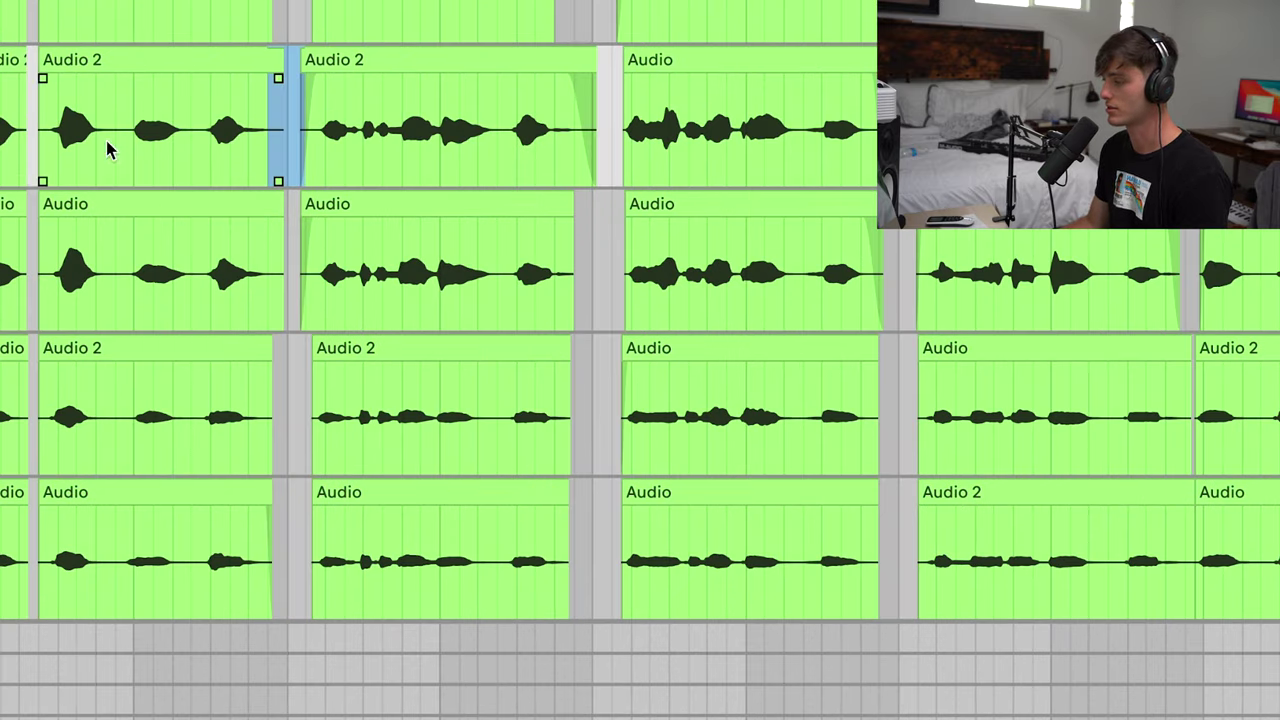
{"action": "left_click", "coordinate": [23, 95]}
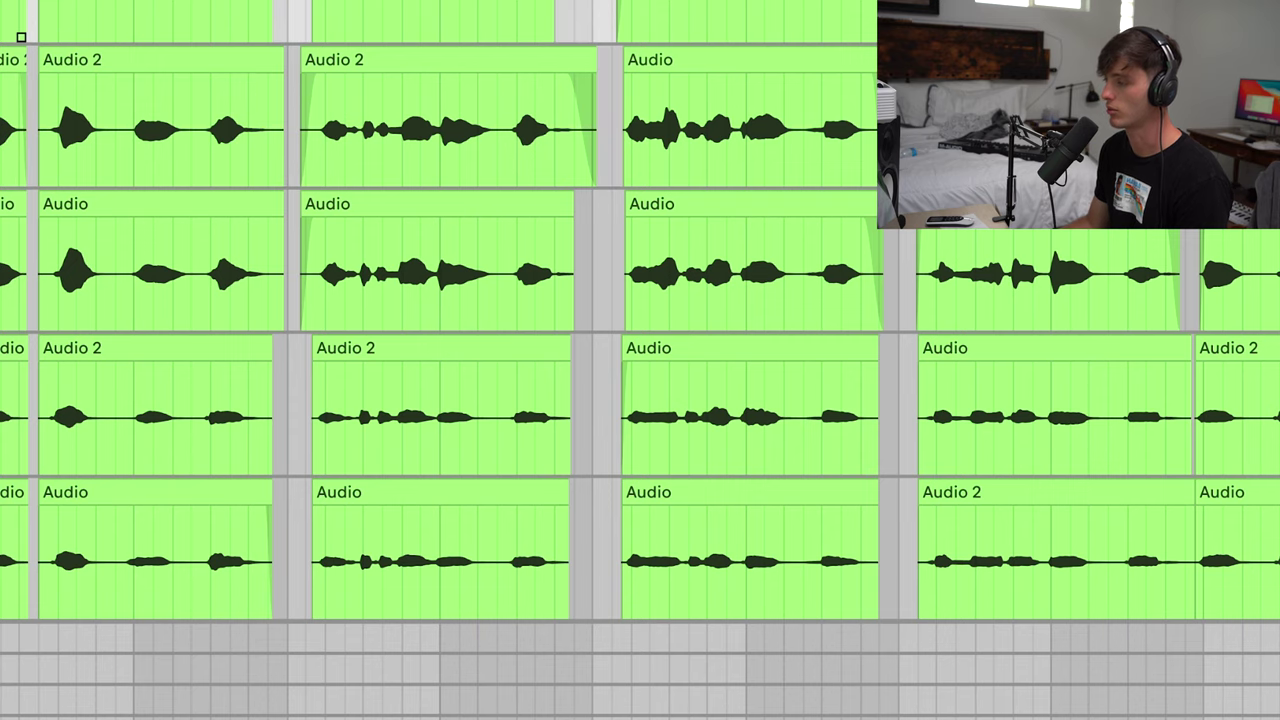
- Open VerbSuite Classics on the A Chamber return and play the song to hear it
{"action": "scroll", "coordinate": [681, 318], "scroll_direction": "down", "scroll_amount": 5}
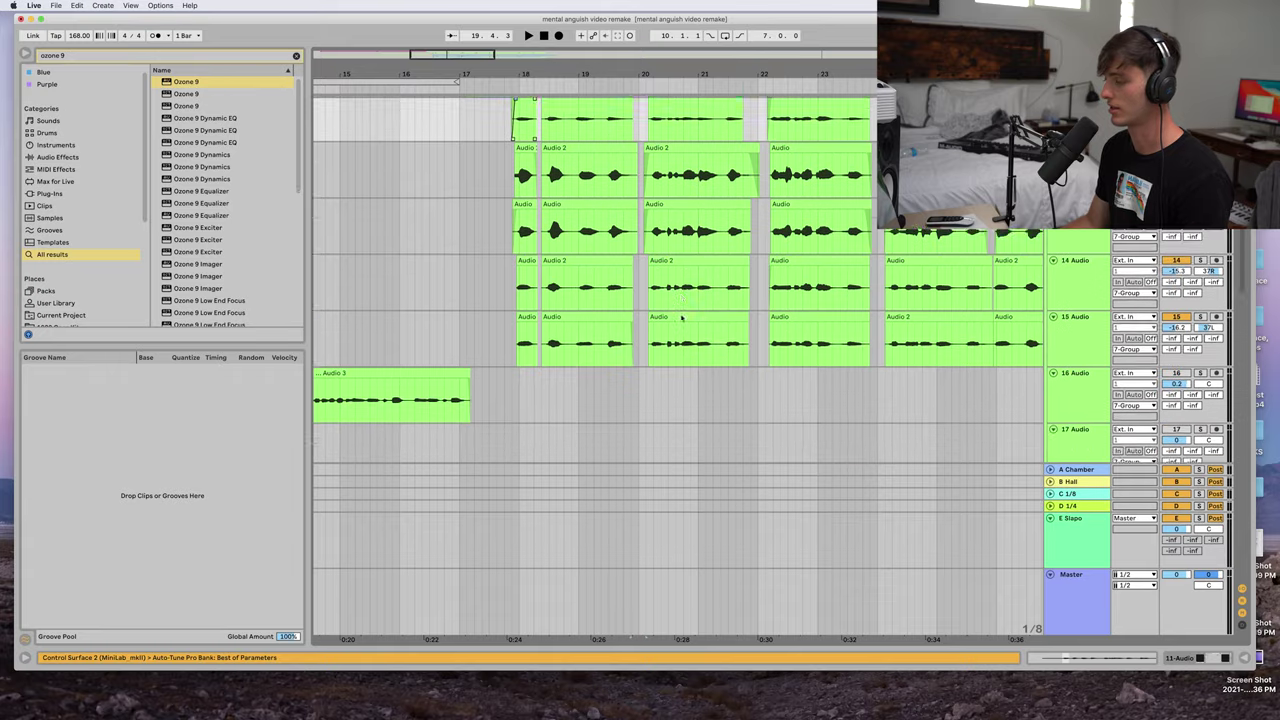
{"action": "scroll", "coordinate": [681, 318], "scroll_direction": "up", "scroll_amount": 5}
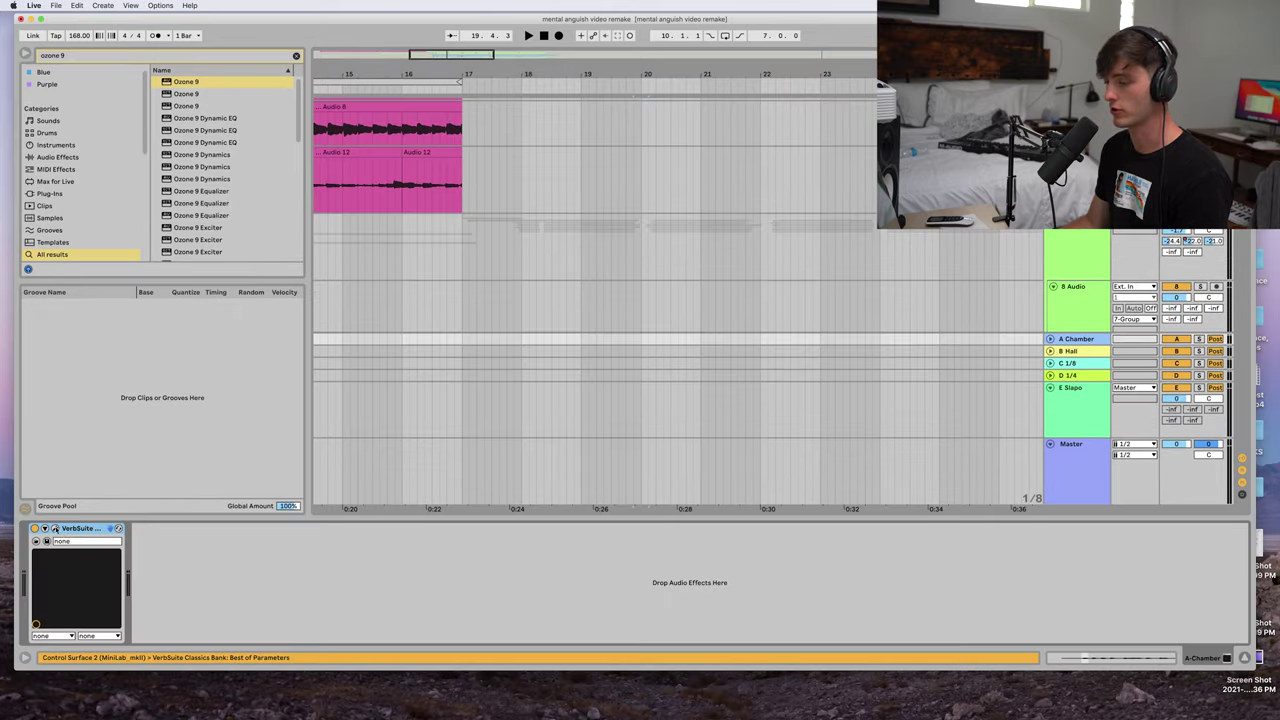
{"action": "key", "text": "super+alt+p"}
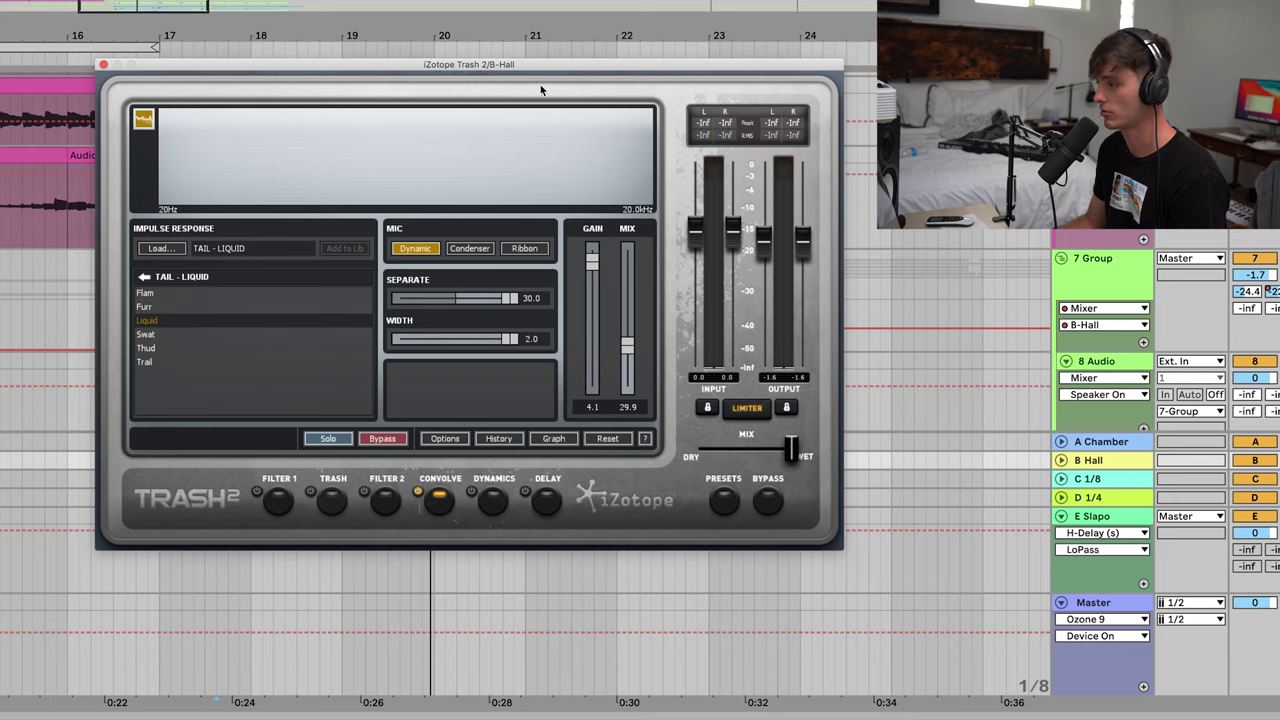
{"action": "key", "text": "space"}
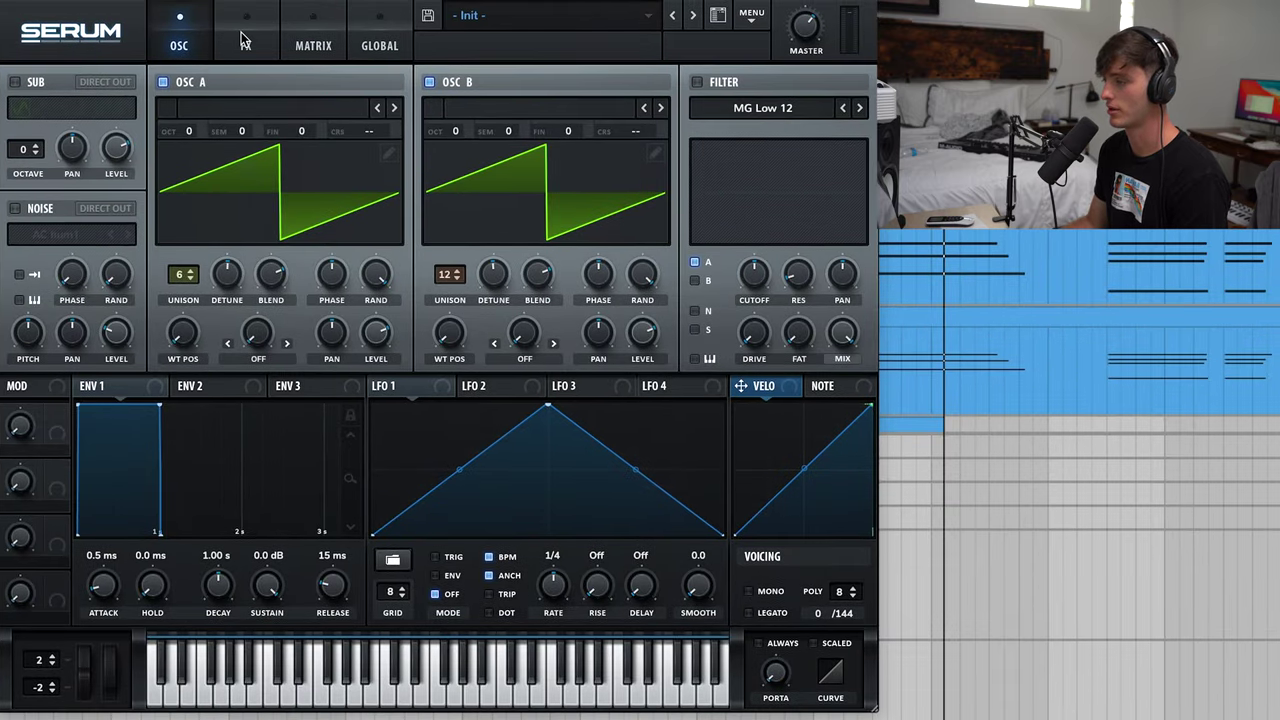
- Check Serum's effects page and open automation options for Utility gain and an Auto Pan setting
{"action": "left_click", "coordinate": [243, 40]}
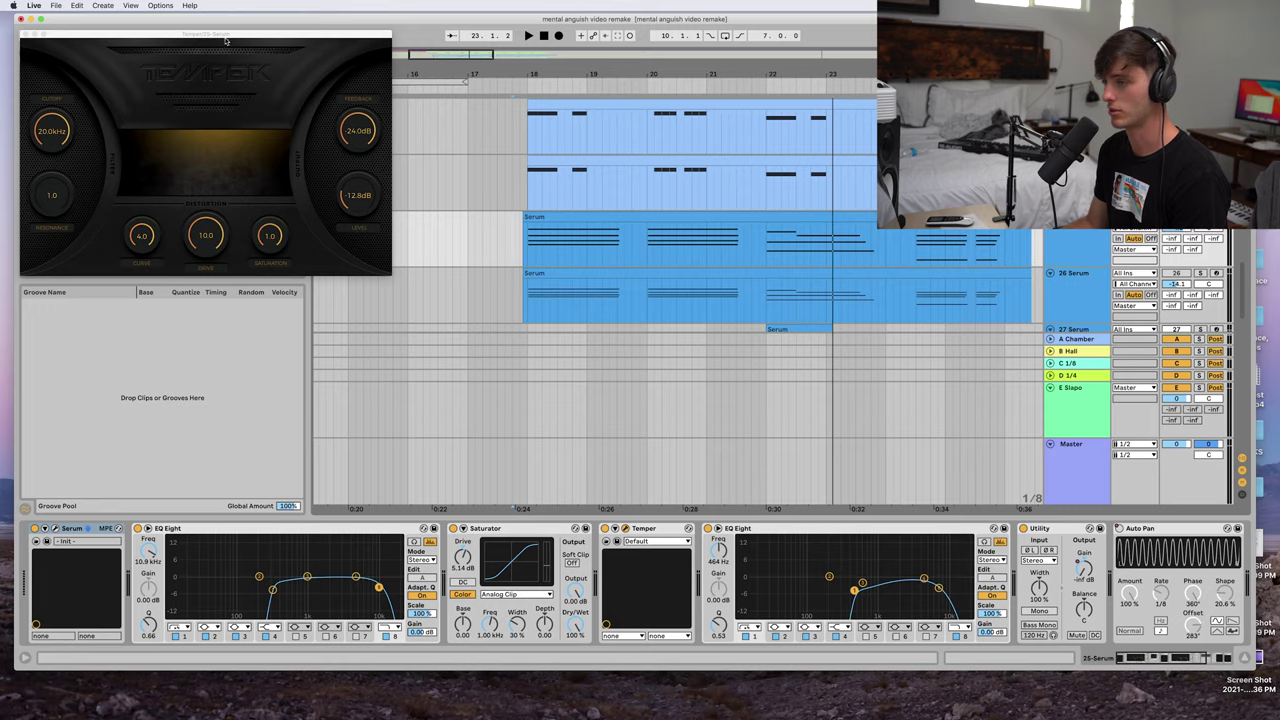
{"action": "left_click_drag", "start_coordinate": [228, 8], "coordinate": [637, 204]}
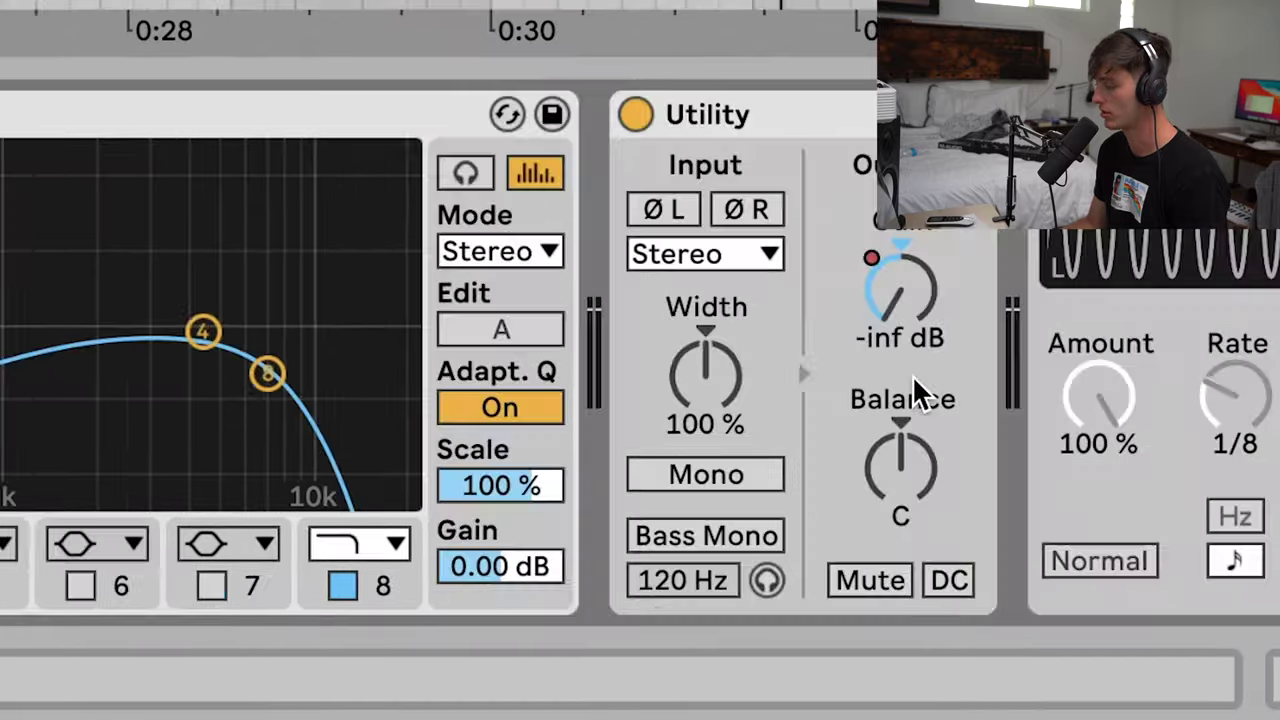
{"action": "right_click", "coordinate": [918, 392]}
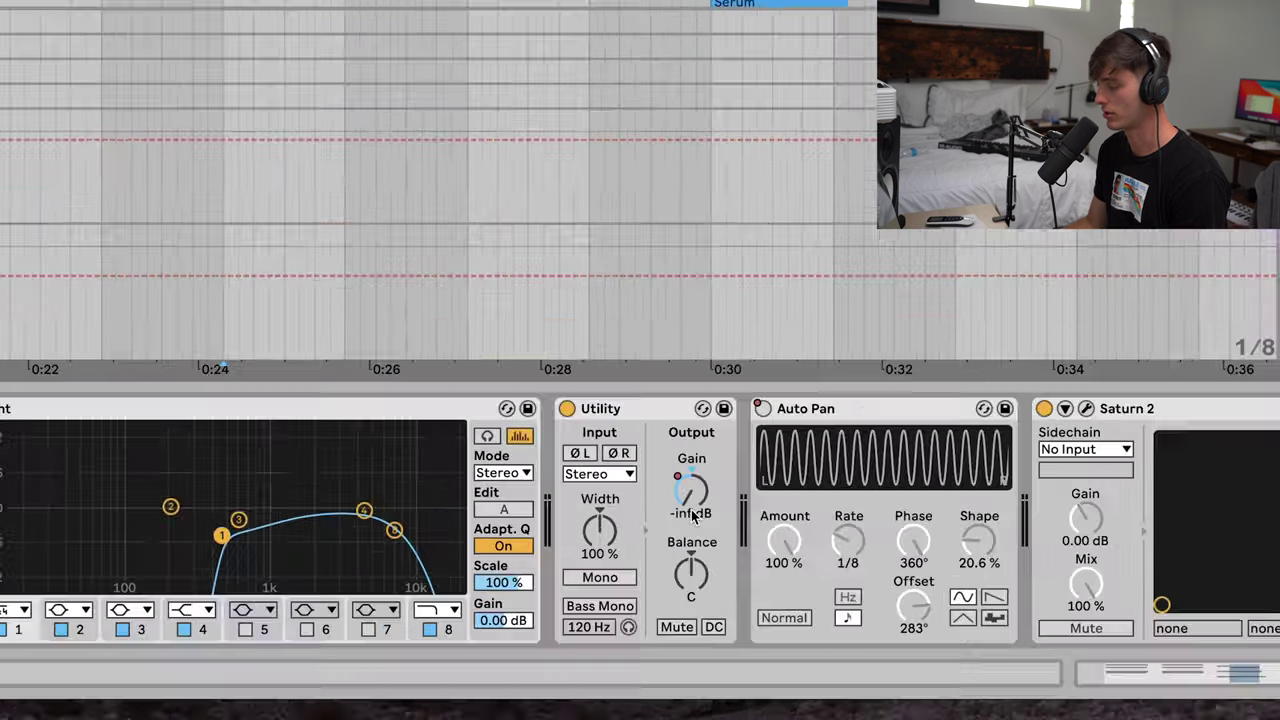
{"action": "right_click", "coordinate": [762, 565]}
{"action": "left_click", "coordinate": [774, 571]}
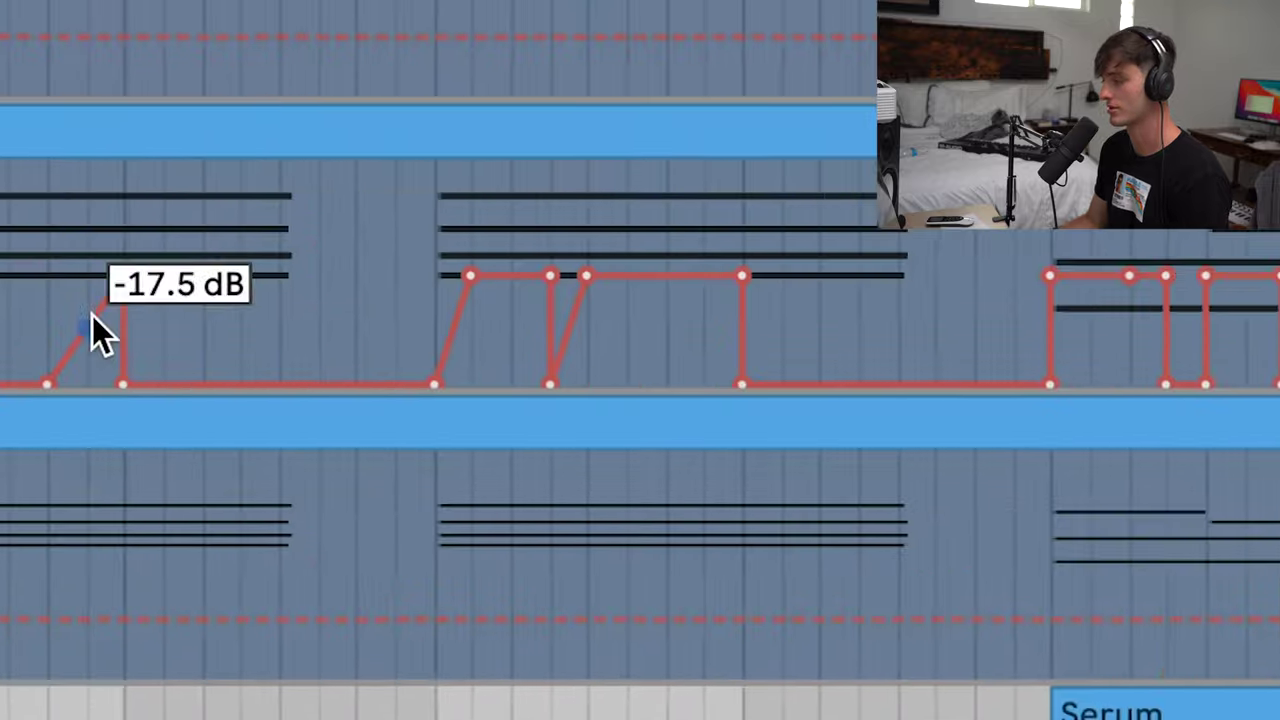
{"action": "scroll", "coordinate": [92, 315], "scroll_direction": "right", "scroll_amount": 3}
{"action": "right_click", "coordinate": [220, 115]}
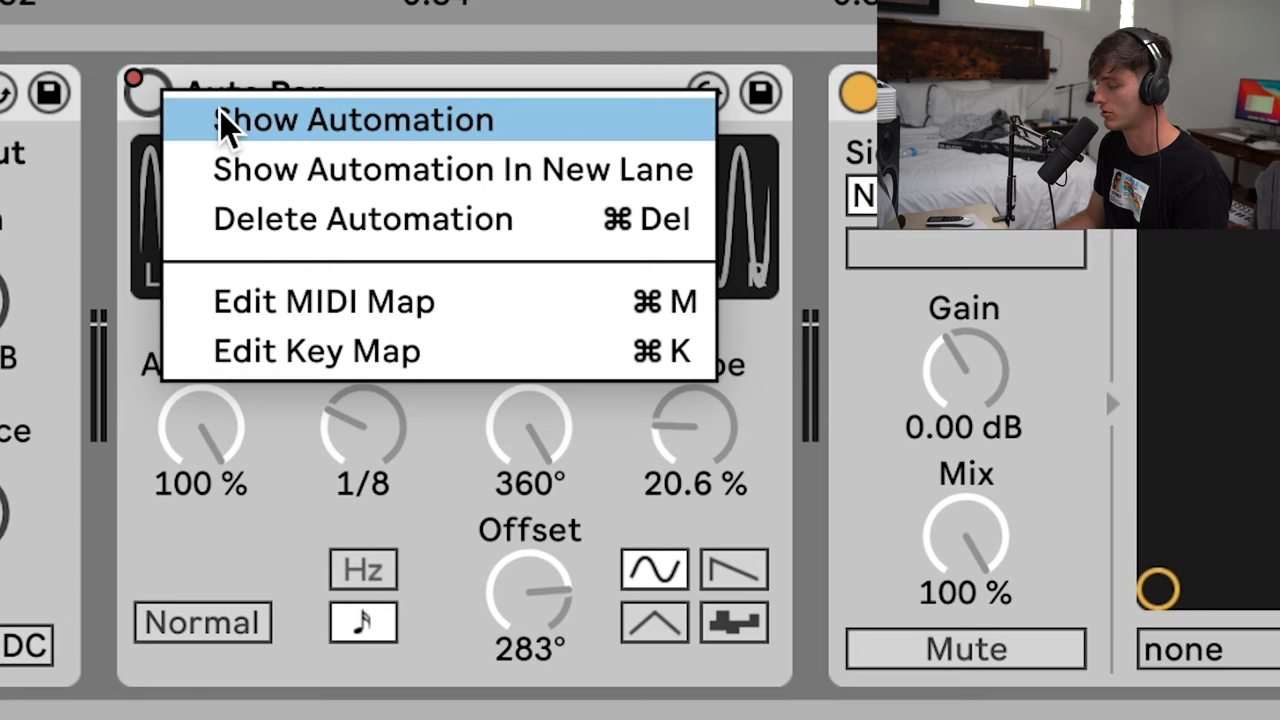
{"action": "left_click", "coordinate": [223, 120]}
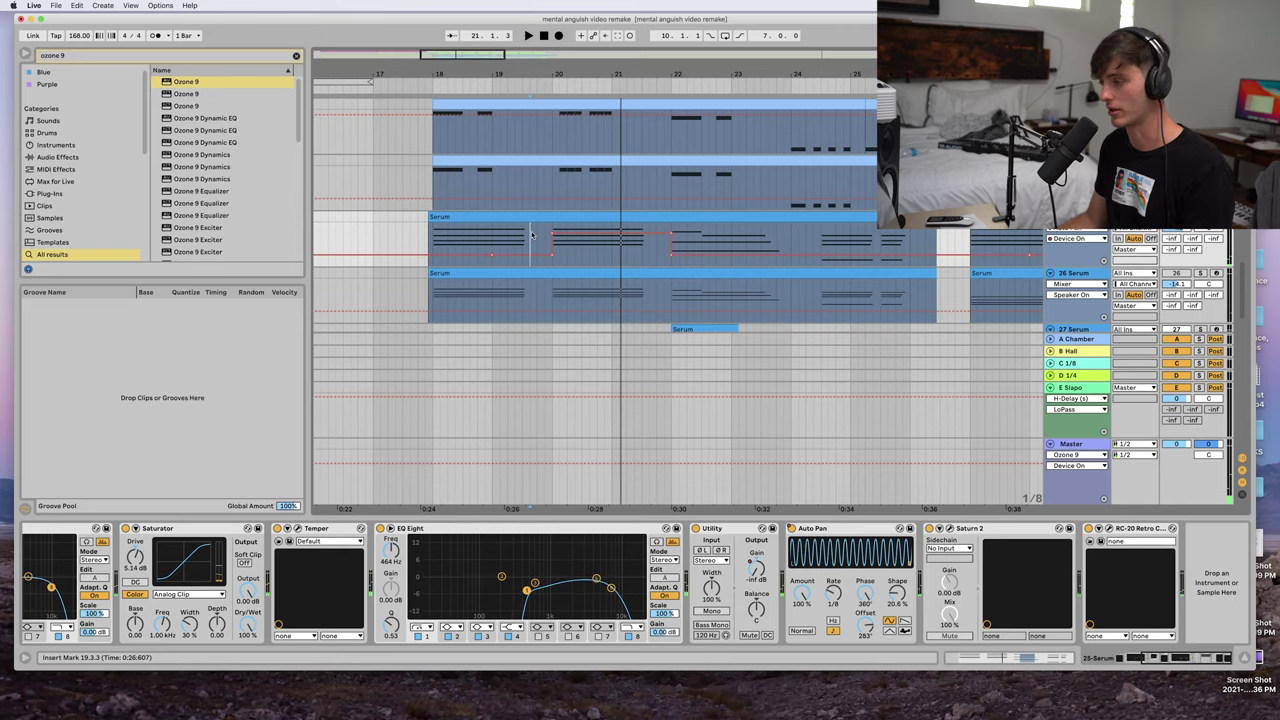
- Inspect the Saturn 2 and RC-20 Retro Color settings, then close the RC-20 window
{"action": "left_click", "coordinate": [949, 529]}
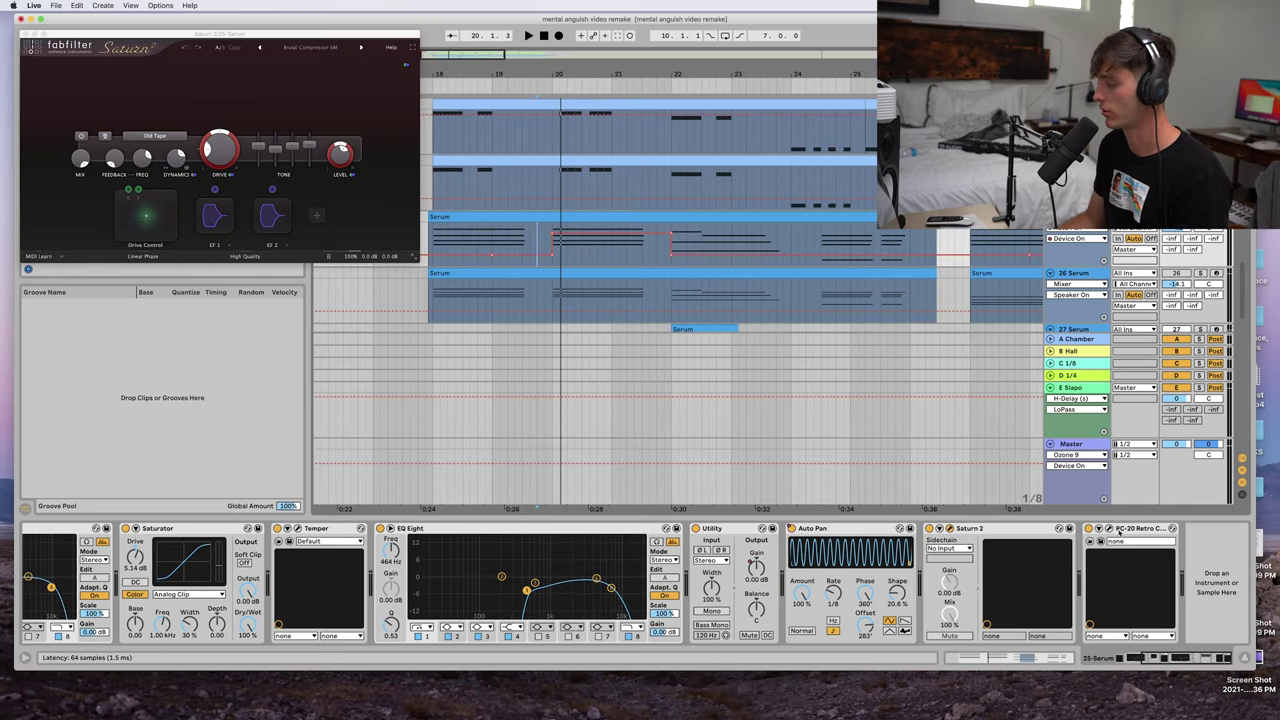
{"action": "left_click", "coordinate": [1101, 528]}
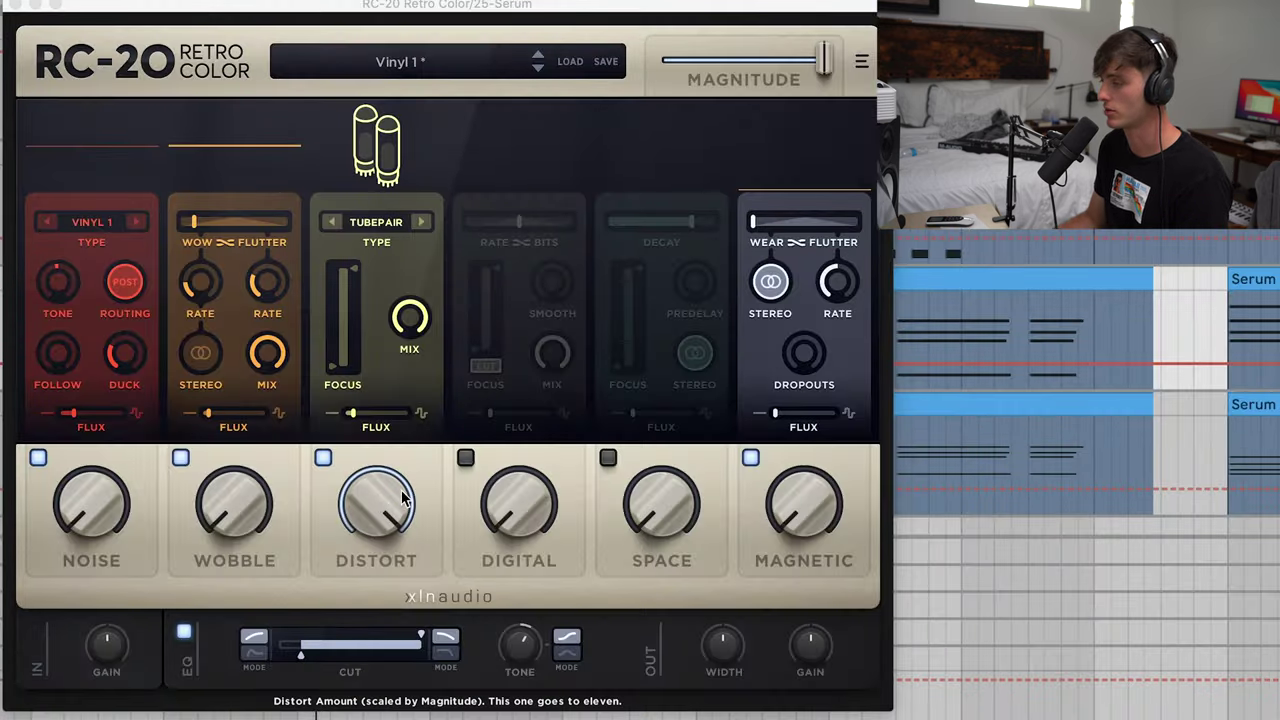
{"action": "left_click", "coordinate": [14, 5]}
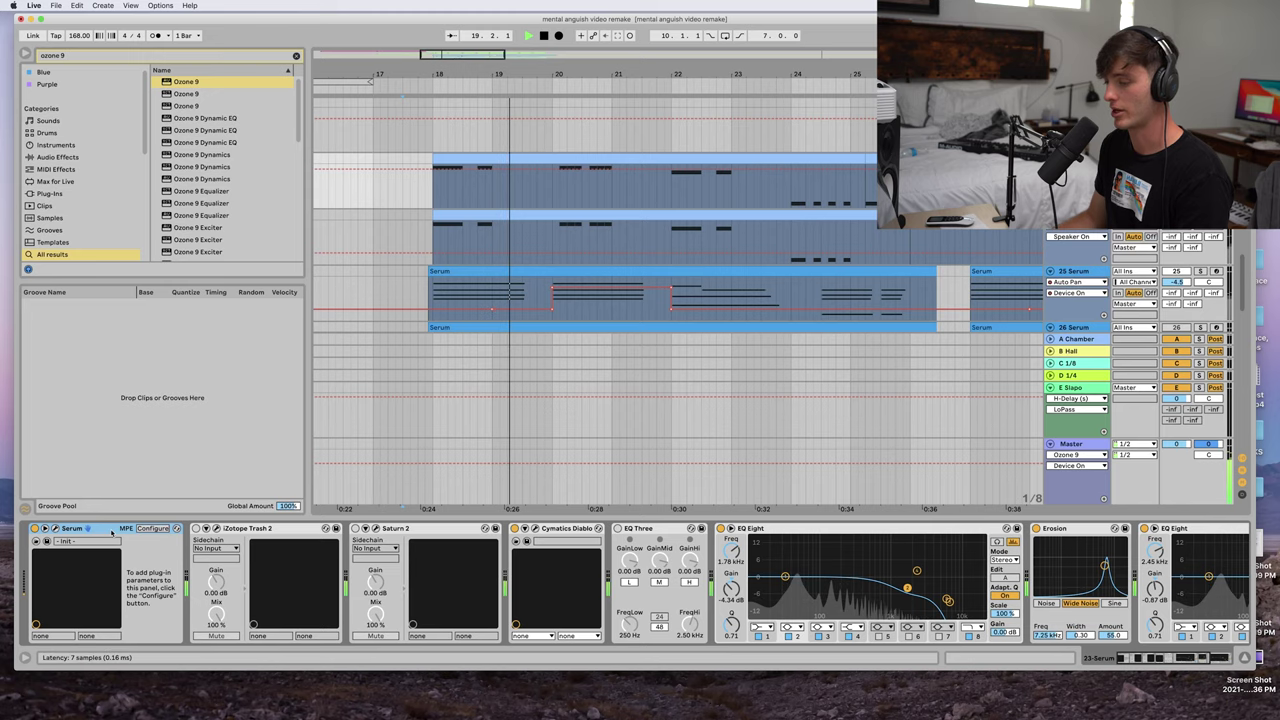
- Review the Serum patch and the Diablo effect on track 23, then close their windows
{"action": "left_click", "coordinate": [88, 528]}
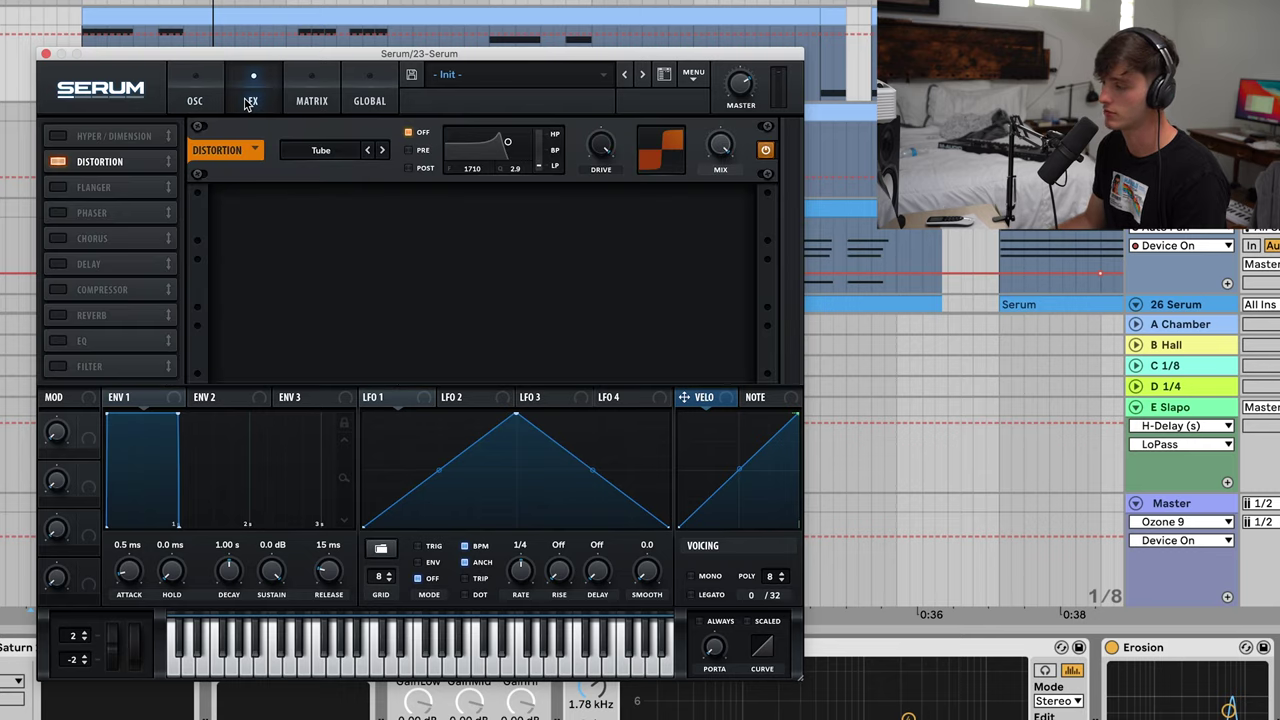
{"action": "left_click", "coordinate": [45, 54]}
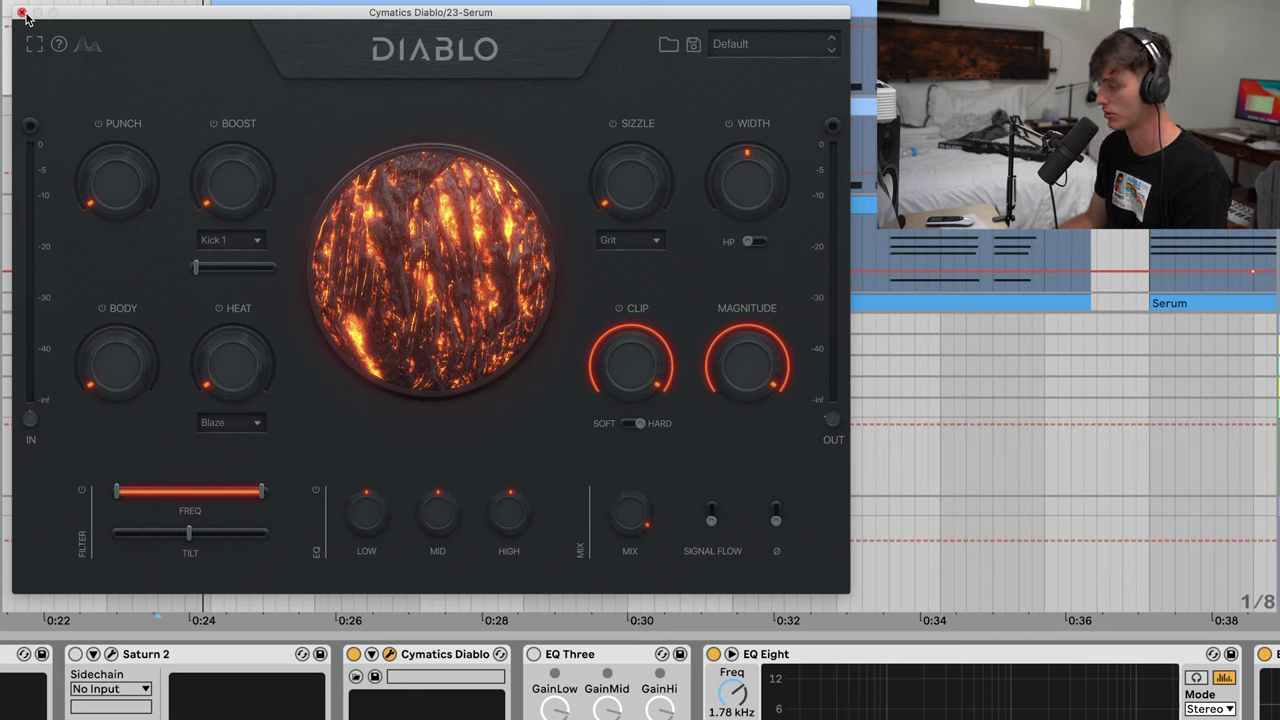
{"action": "left_click", "coordinate": [22, 13]}
- Toggle Erosion off and back on, then select the top drum track at bar 18
{"action": "left_click", "coordinate": [1266, 654]}
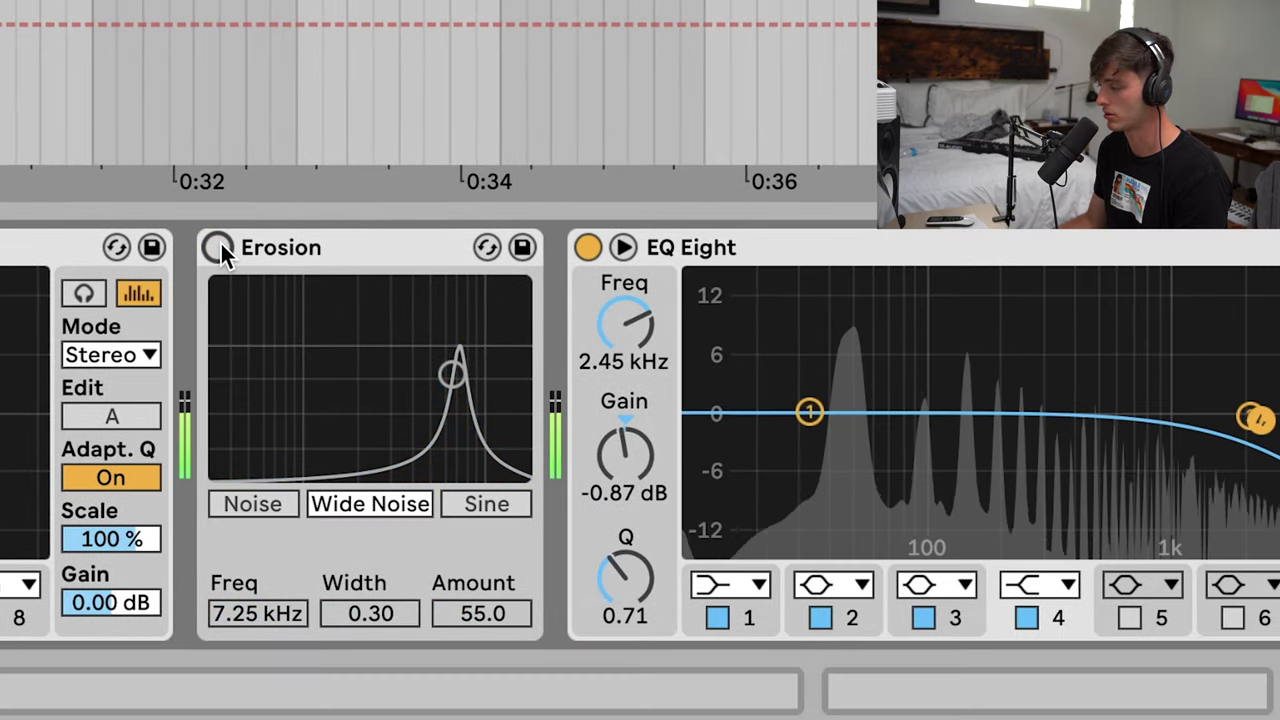
{"action": "left_click", "coordinate": [268, 295]}
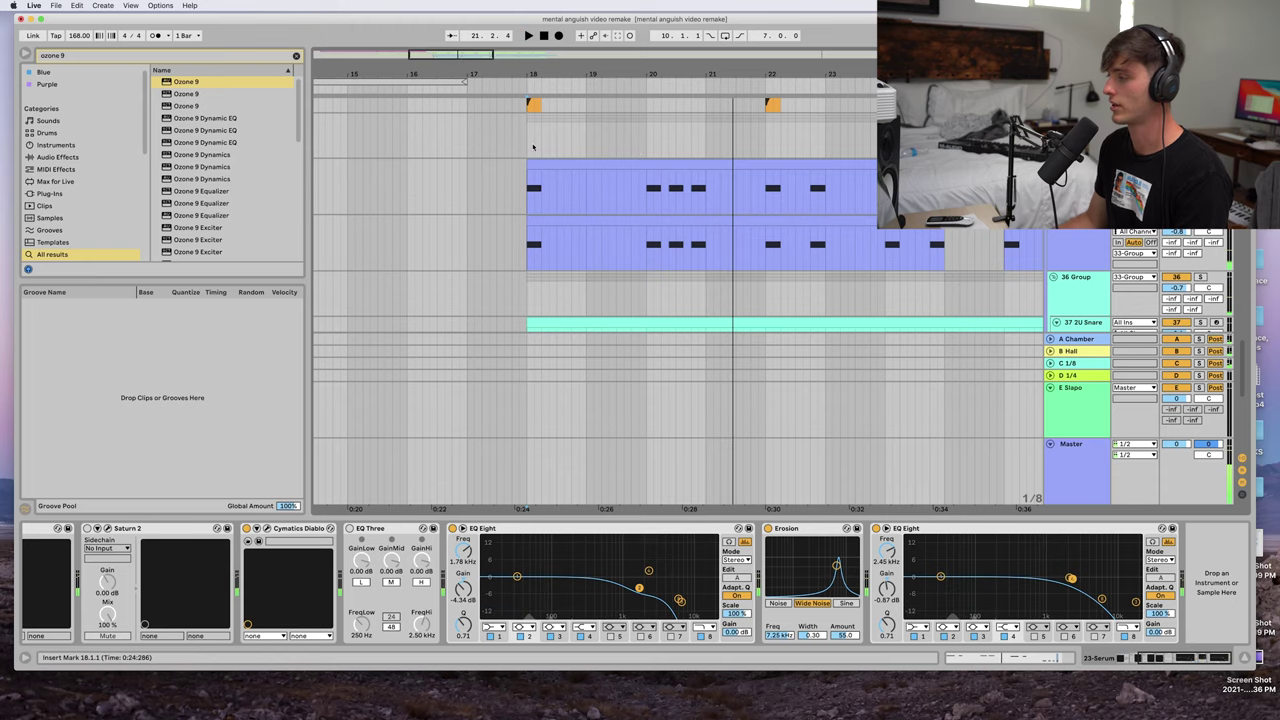
{"action": "left_click", "coordinate": [533, 147]}
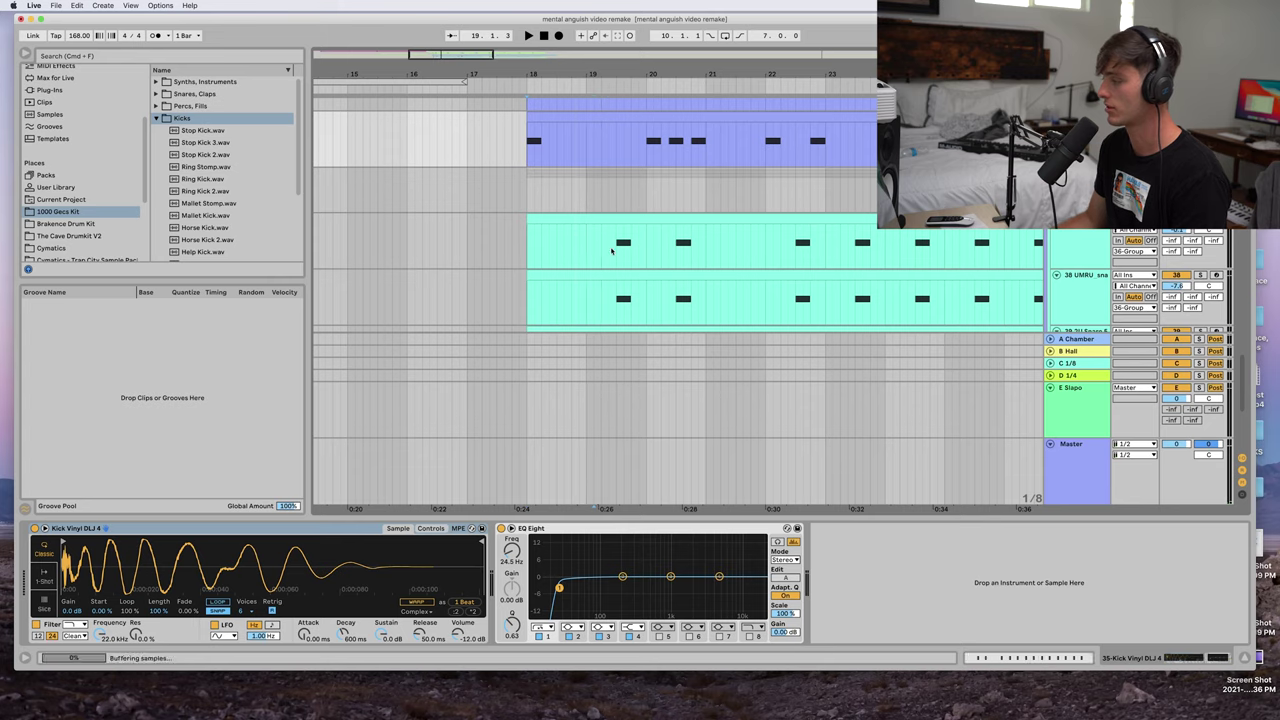
- Select the snare track, play the drums, and swap its sample to 2U Snare 5
{"action": "left_click", "coordinate": [612, 251]}
{"action": "key", "text": "space"}
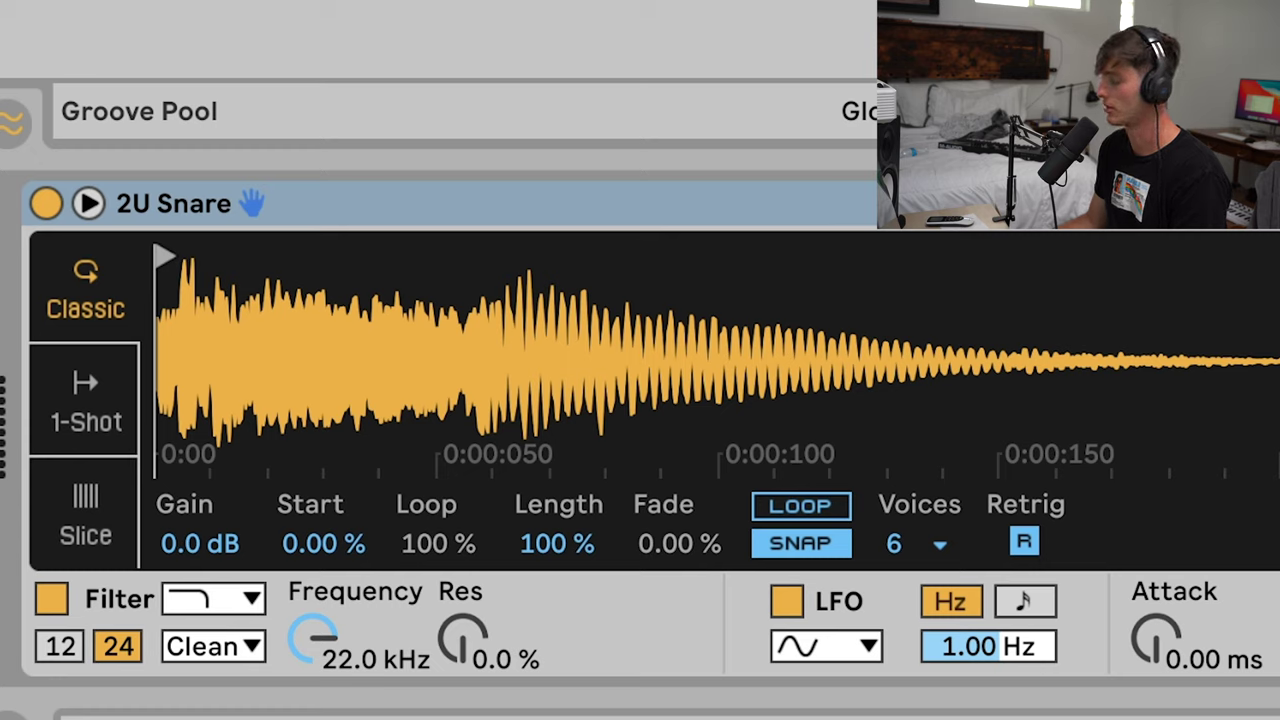
{"action": "key", "text": "Down"}
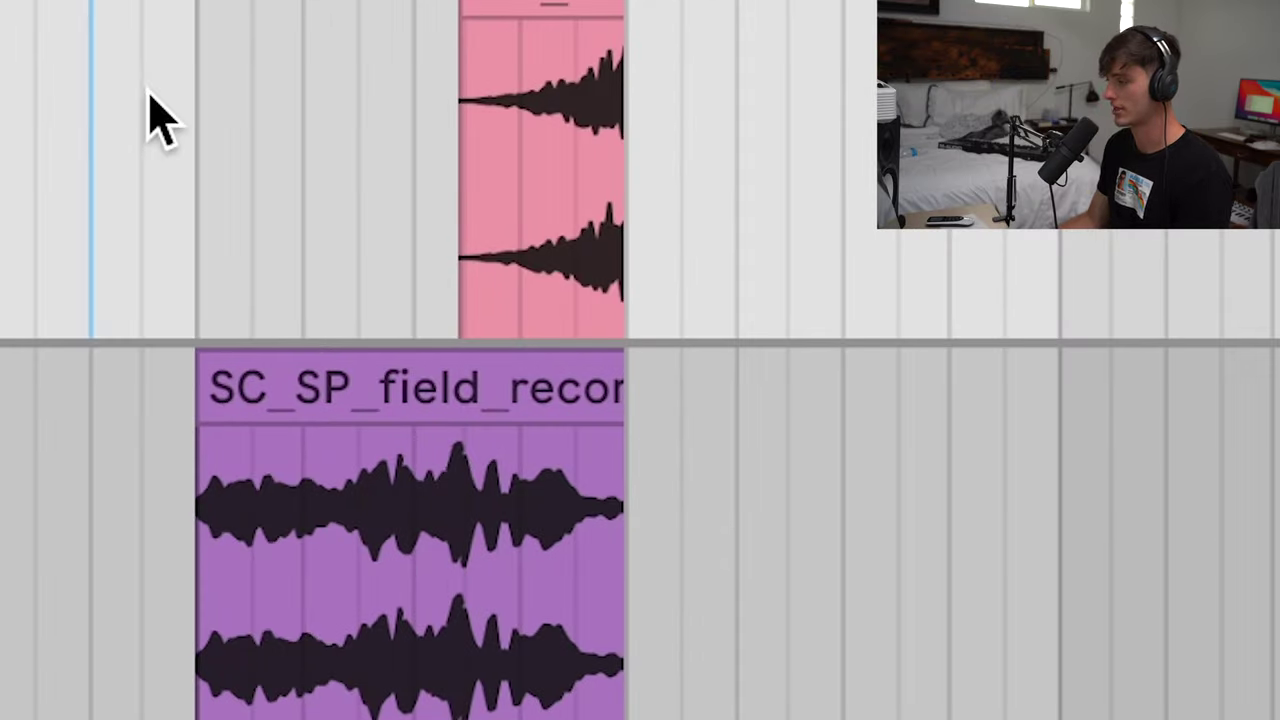
- Reverse the EM_kick clip and audition it against the field recording
{"action": "left_click", "coordinate": [429, 377]}
{"action": "key", "text": "space"}
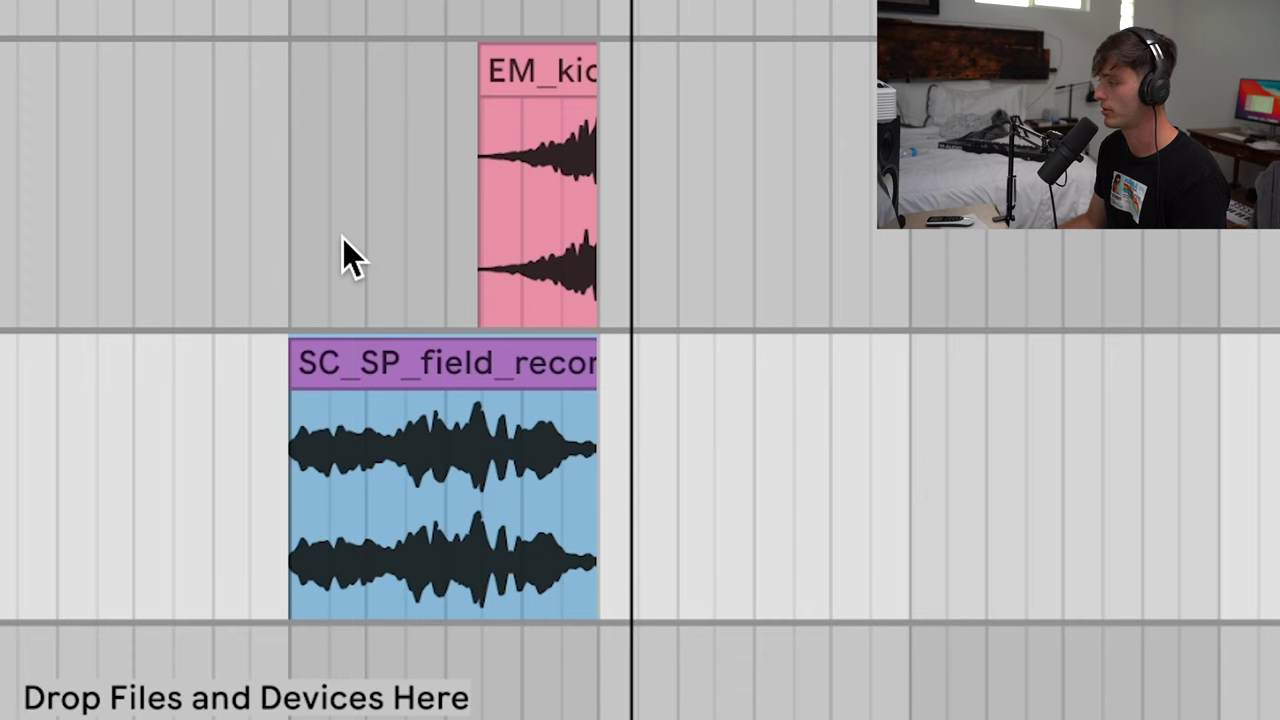
{"action": "left_click", "coordinate": [271, 242]}
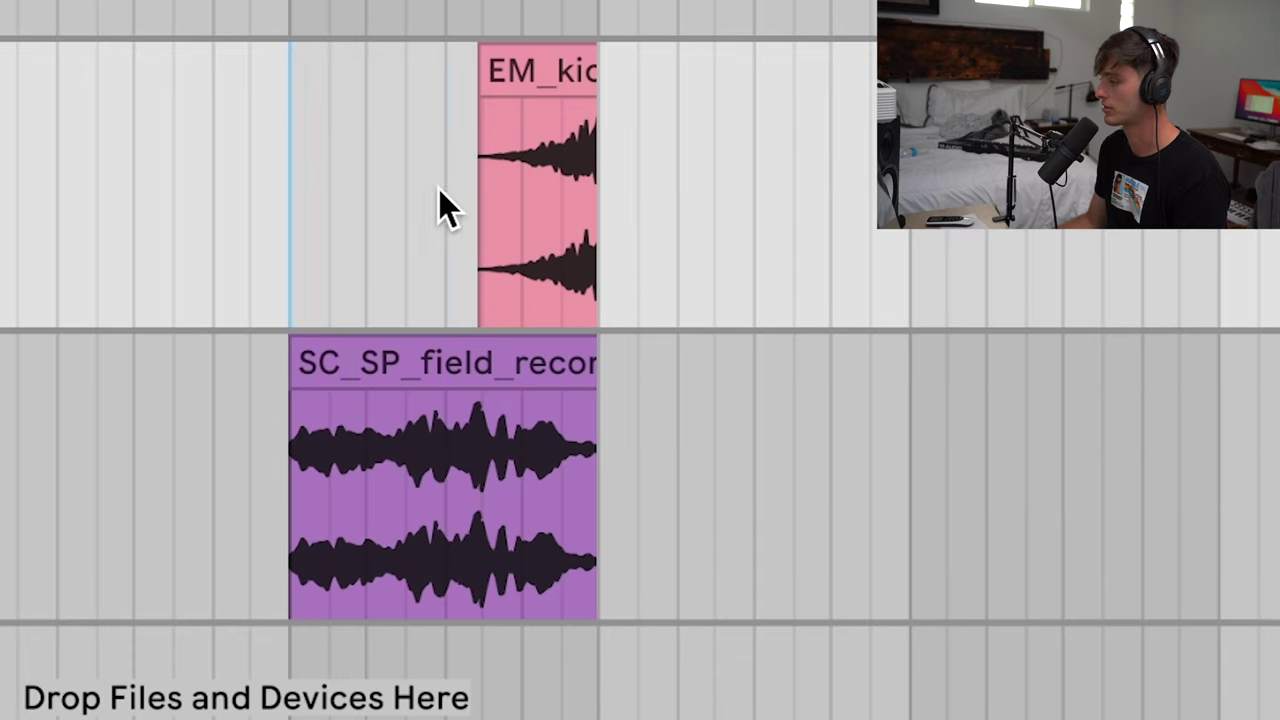
{"action": "key", "text": "r"}
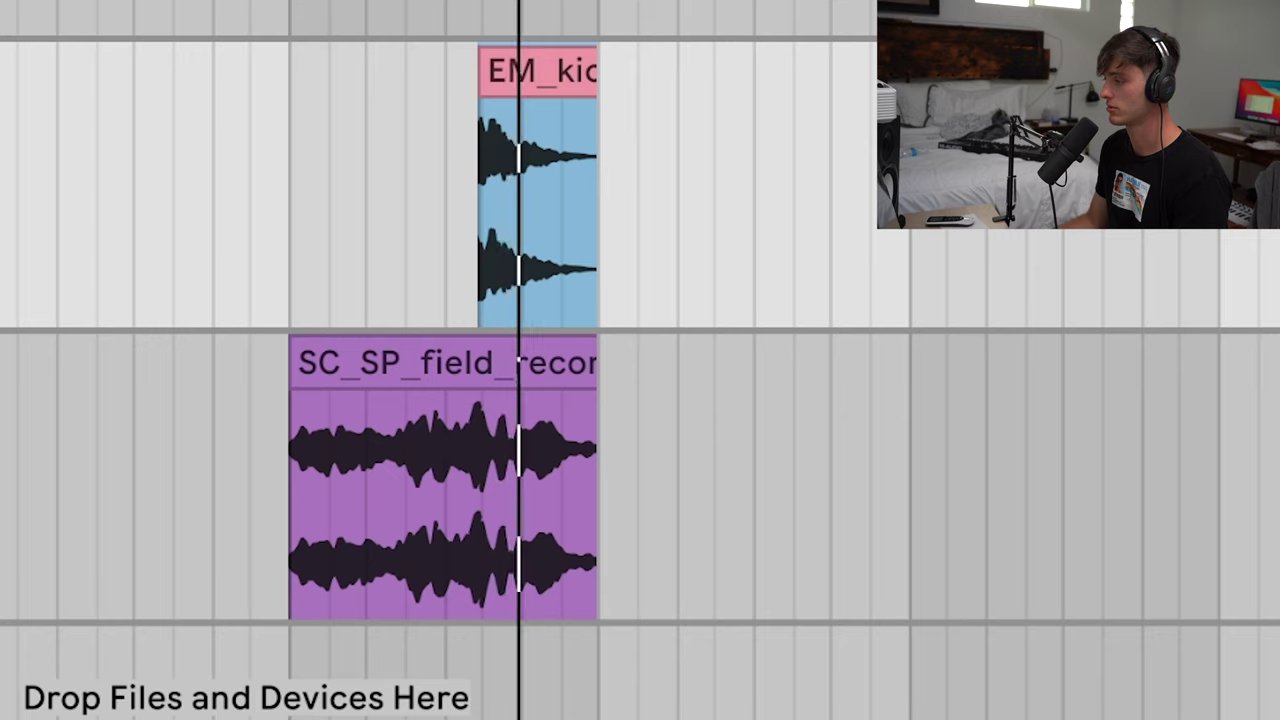
{"action": "key", "text": "space"}
{"action": "key", "text": "ctrl+z"}
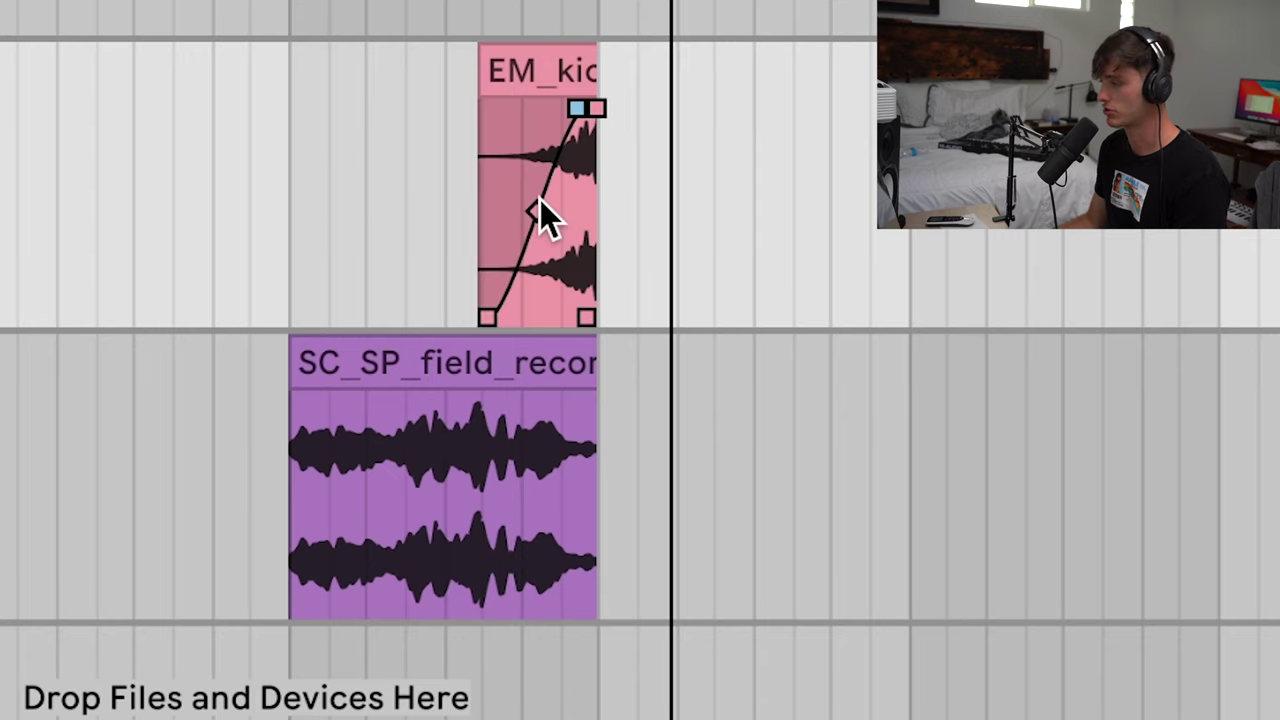
{"action": "key", "text": "space"}
{"action": "left_click", "coordinate": [363, 126]}
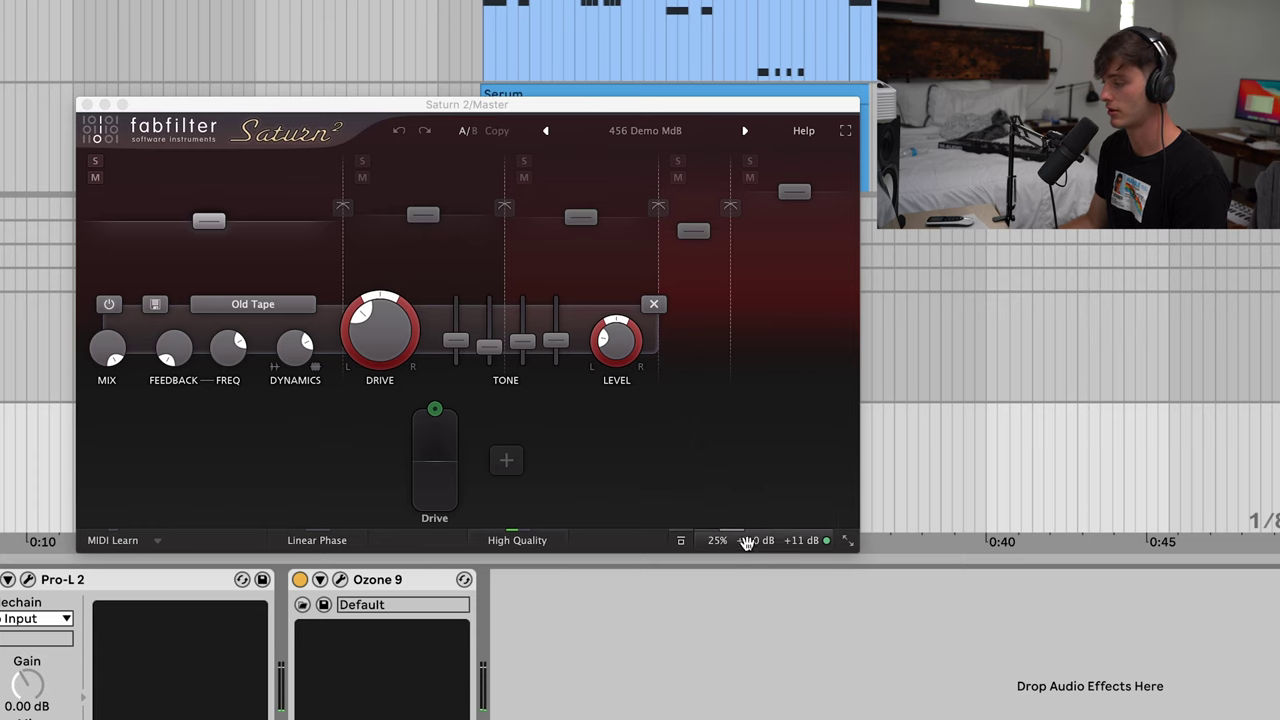
- Review the master's Saturn 2 and Pro-L 2 limiter settings, closing Saturn 2's window
{"action": "mouse_move", "coordinate": [771, 522]}
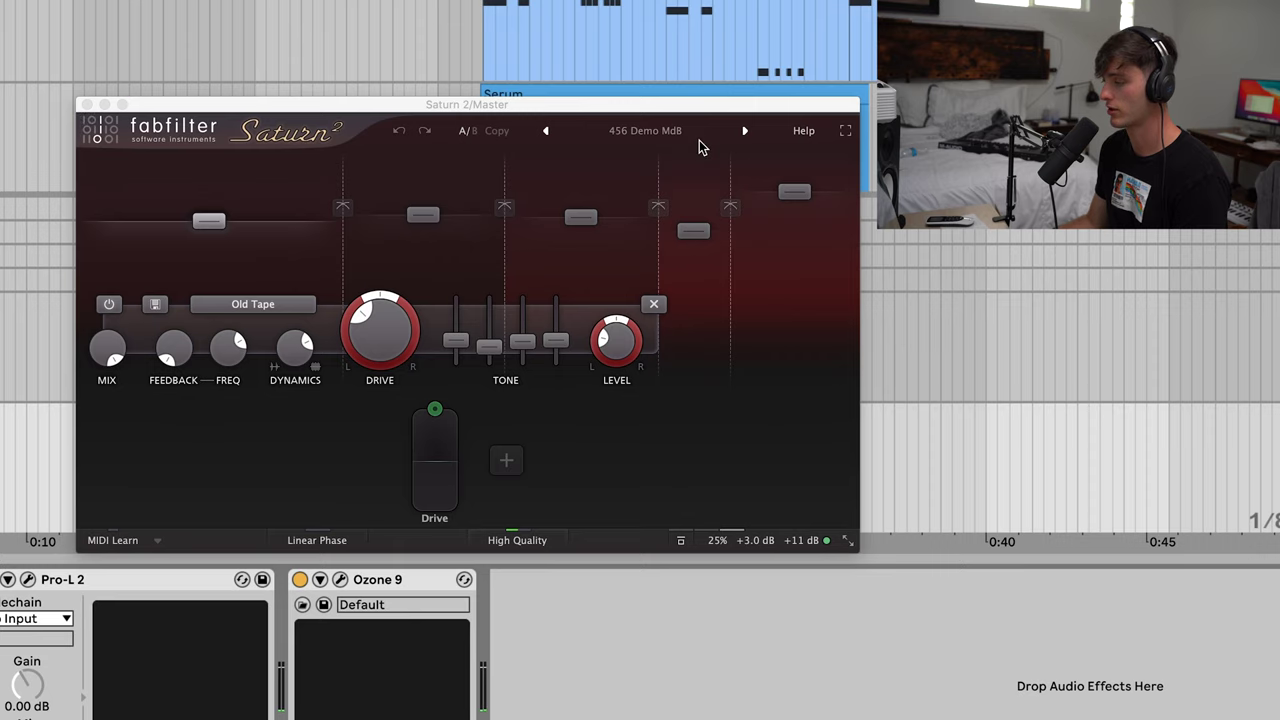
{"action": "left_click", "coordinate": [86, 104]}
{"action": "left_click", "coordinate": [28, 579]}
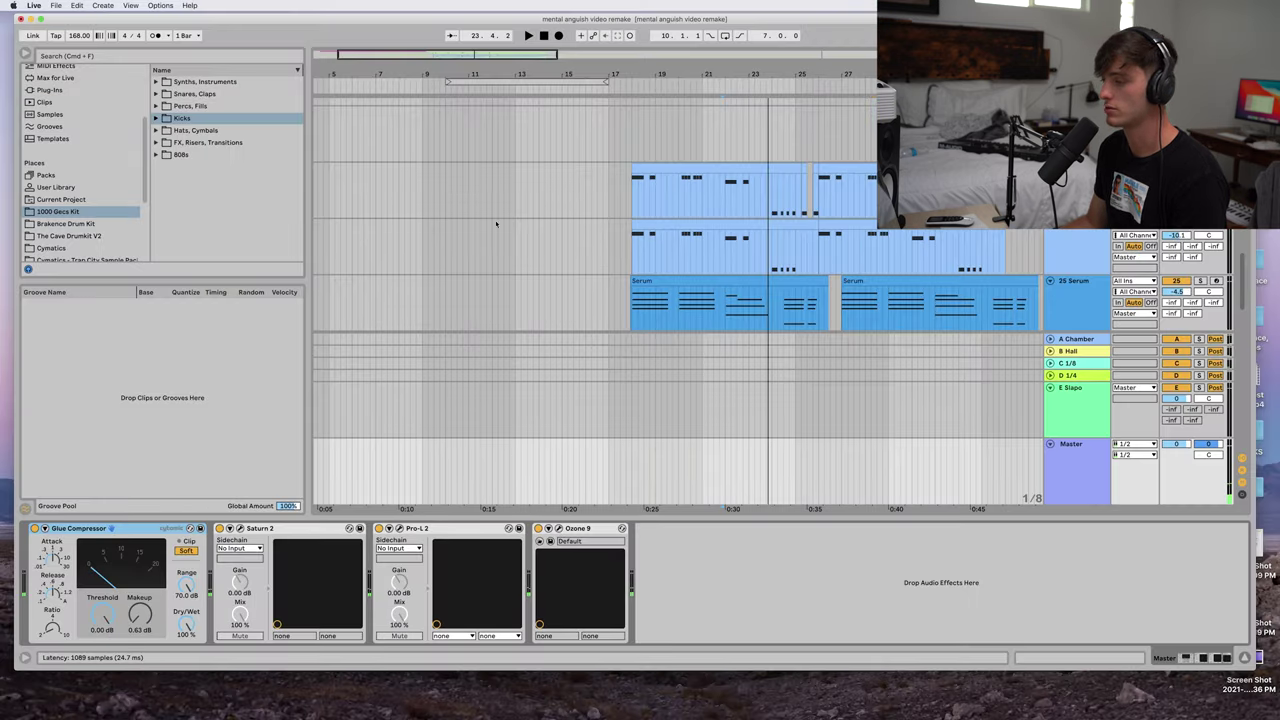
{"action": "left_click", "coordinate": [556, 528]}
- View Ozone 9's Equalizer 1, then the Imager bands (-48.1, 0.0, 17.7, 29.1)
{"action": "left_click", "coordinate": [253, 122]}
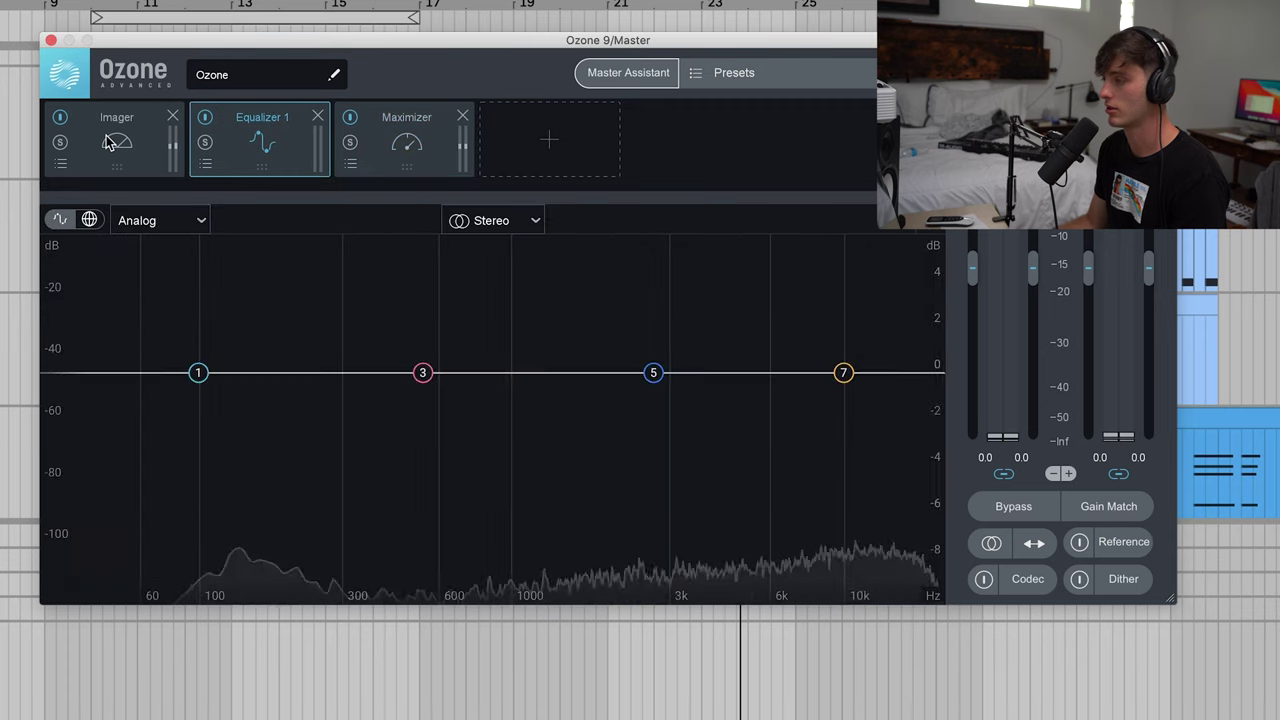
{"action": "left_click", "coordinate": [110, 143]}
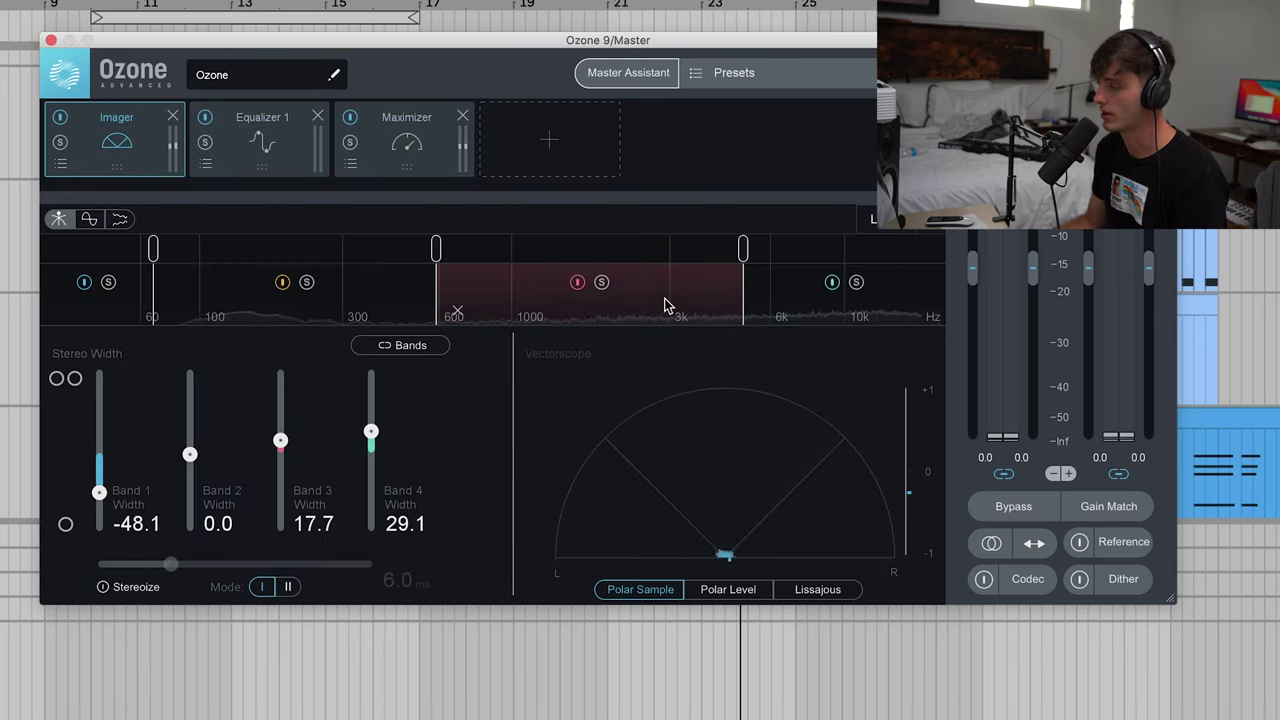